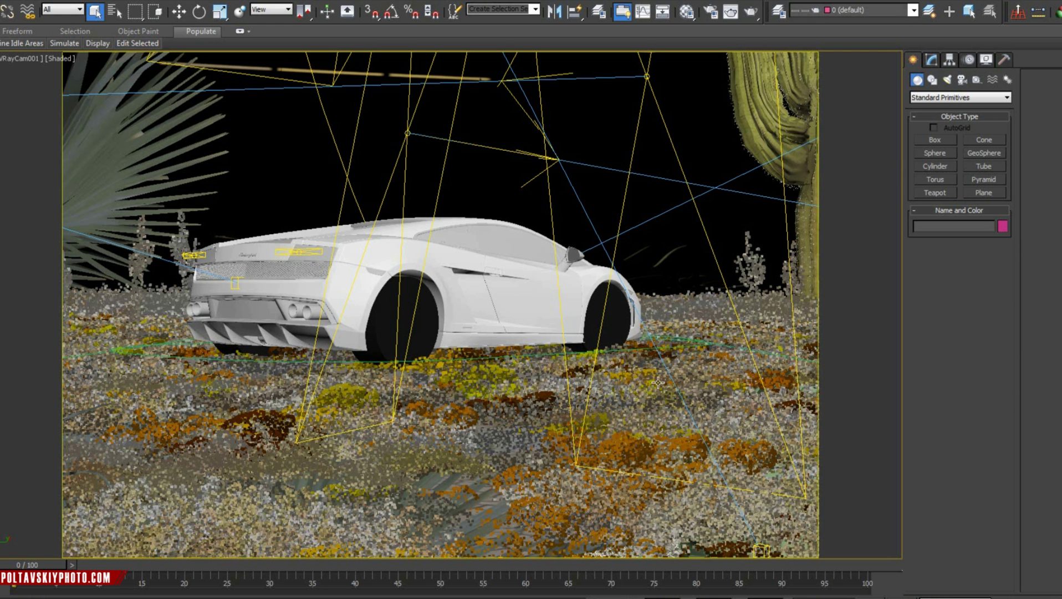
- Change the camera viewport to a raised Perspective view of the scene and select the Floor plane
{"action": "key", "text": "p"}
{"action": "scroll", "coordinate": [546, 303], "scroll_direction": "down", "scroll_amount": 4}
{"action": "middle_click_drag", "start_coordinate": [516, 293], "coordinate": [486, 312], "text": "alt"}
{"action": "middle_click_drag", "start_coordinate": [743, 325], "coordinate": [688, 322]}
{"action": "left_click", "coordinate": [724, 309]}
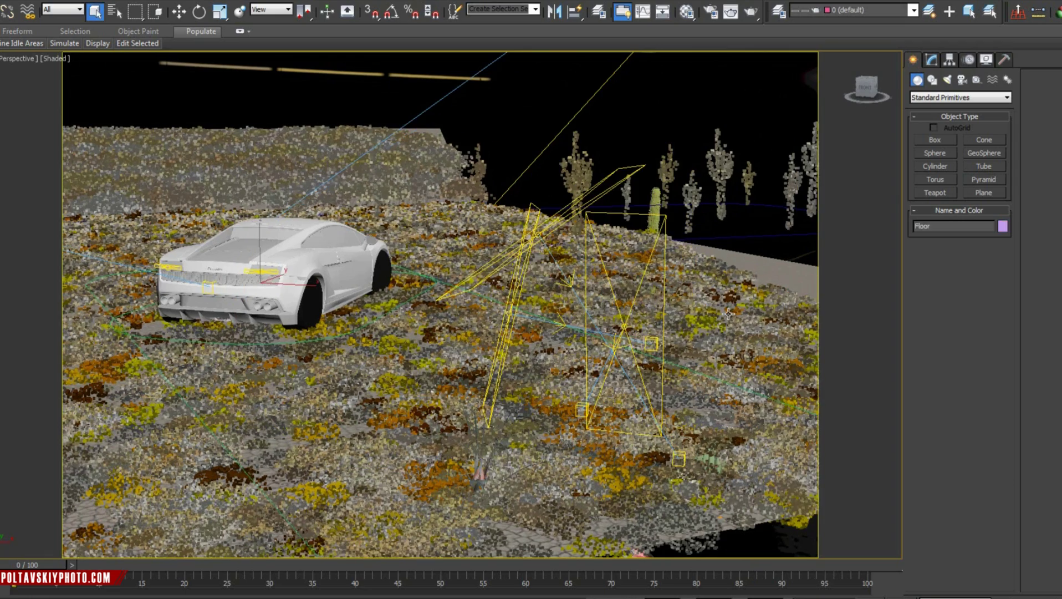
- Show the Itoo Software object types, and open the Floor plane's modifier settings
{"action": "left_click", "coordinate": [947, 99]}
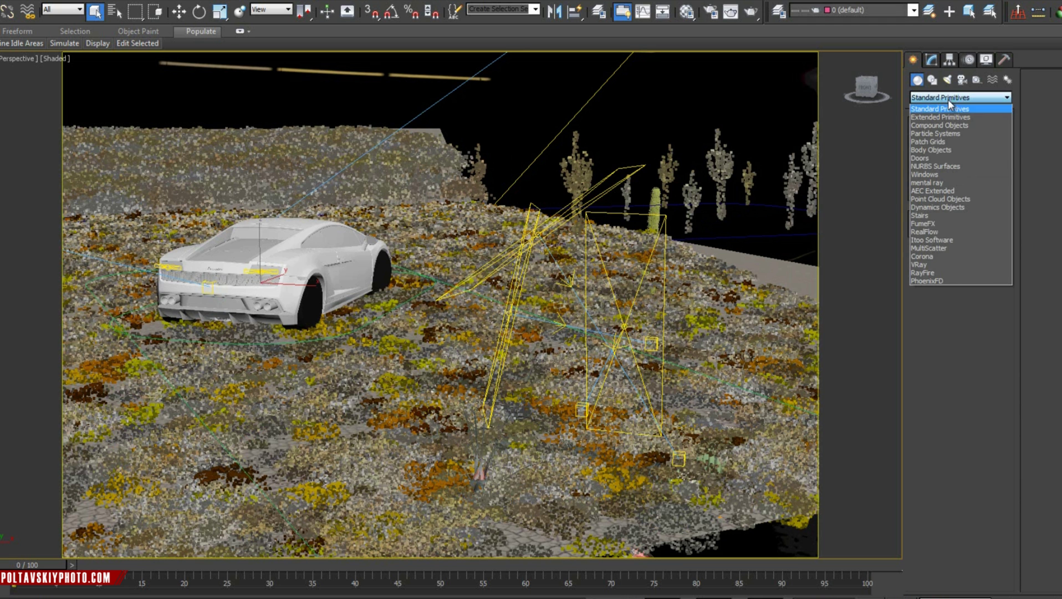
{"action": "left_click", "coordinate": [946, 241]}
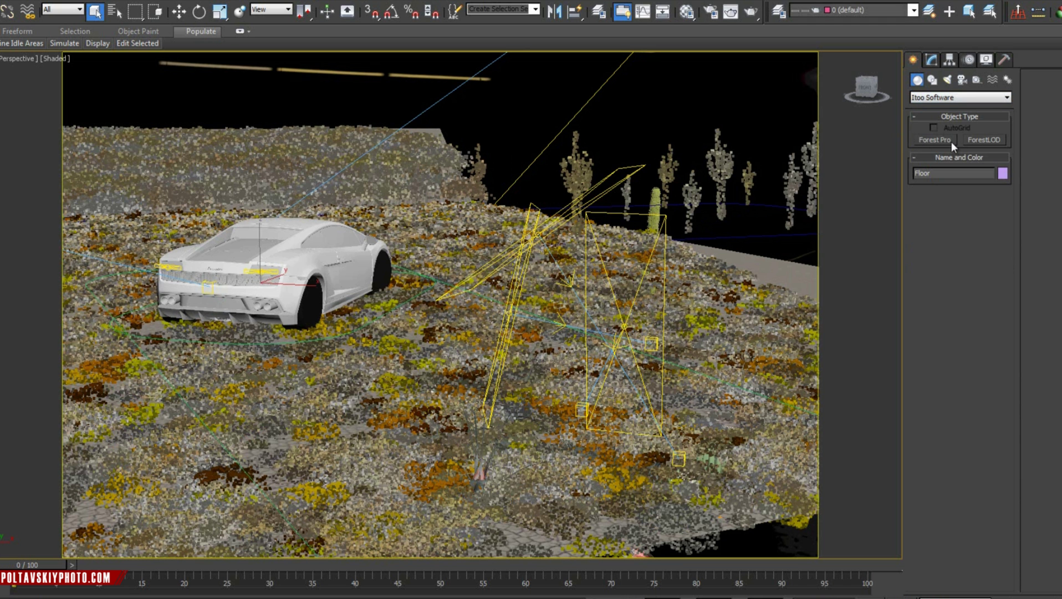
{"action": "left_click", "coordinate": [931, 59]}
- Select the Forest object that scatters the distant cacti and examine its settings and placement around the car
{"action": "scroll", "coordinate": [329, 351], "scroll_direction": "down", "scroll_amount": 5}
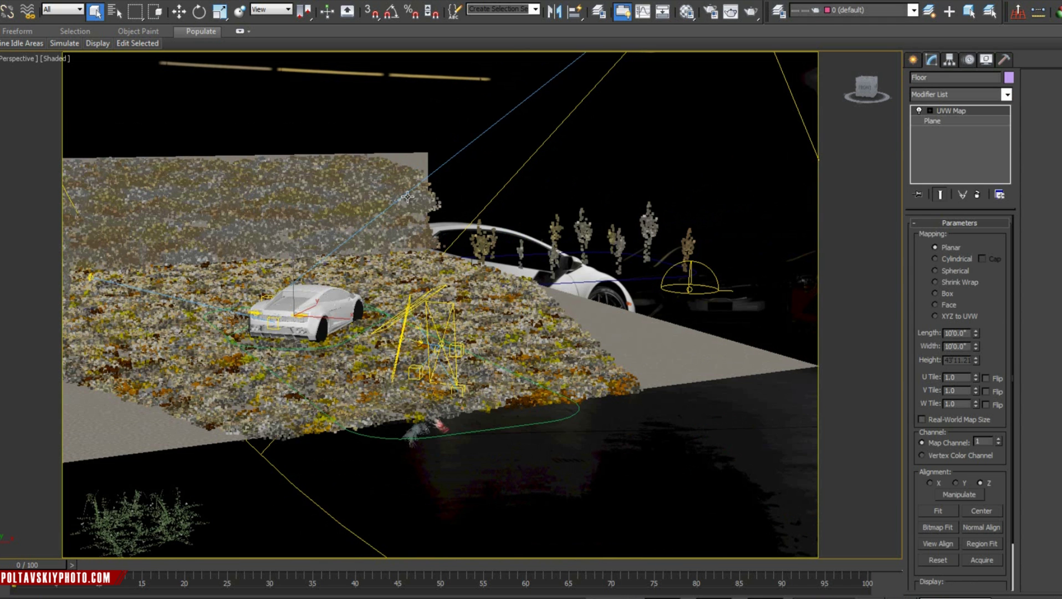
{"action": "left_click", "coordinate": [556, 175]}
{"action": "left_click", "coordinate": [577, 223]}
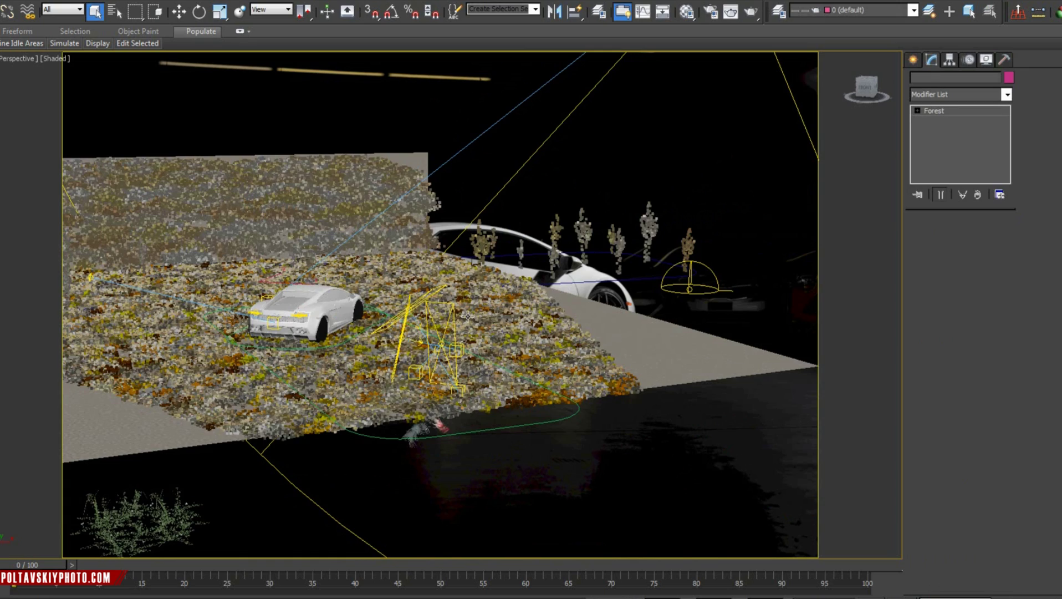
{"action": "scroll", "coordinate": [516, 317], "scroll_direction": "down", "scroll_amount": 5}
{"action": "middle_click_drag", "start_coordinate": [535, 307], "coordinate": [636, 360], "text": "alt"}
{"action": "scroll", "coordinate": [507, 350], "scroll_direction": "up", "scroll_amount": 3}
{"action": "middle_click_drag", "start_coordinate": [668, 422], "coordinate": [591, 391]}
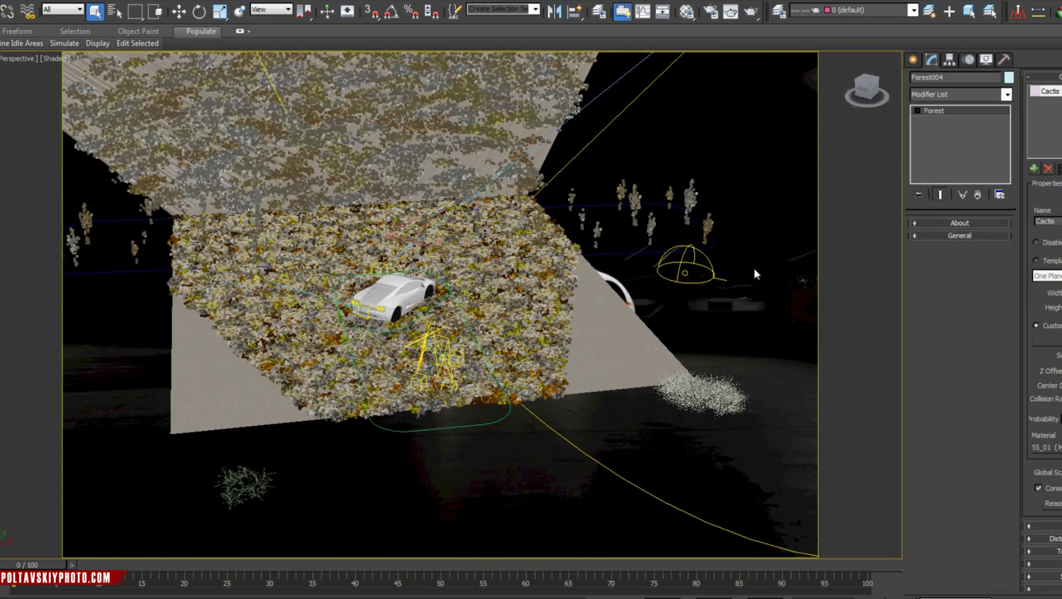
{"action": "left_click", "coordinate": [690, 197]}
- Select Forest005, browse the Stones, Leaves and Lawns presets in its Forest library browser, and close the browser
{"action": "middle_click_drag", "start_coordinate": [250, 493], "coordinate": [326, 446]}
{"action": "scroll", "coordinate": [326, 446], "scroll_direction": "up", "scroll_amount": 2}
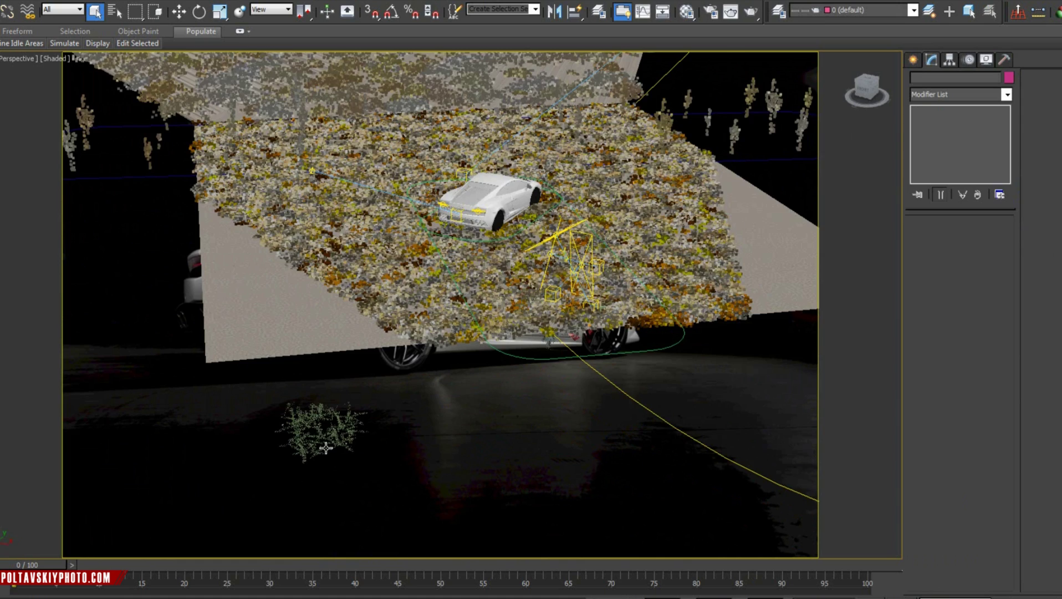
{"action": "scroll", "coordinate": [308, 429], "scroll_direction": "up", "scroll_amount": 5}
{"action": "scroll", "coordinate": [392, 416], "scroll_direction": "down", "scroll_amount": 4}
{"action": "middle_click_drag", "start_coordinate": [602, 349], "coordinate": [438, 379]}
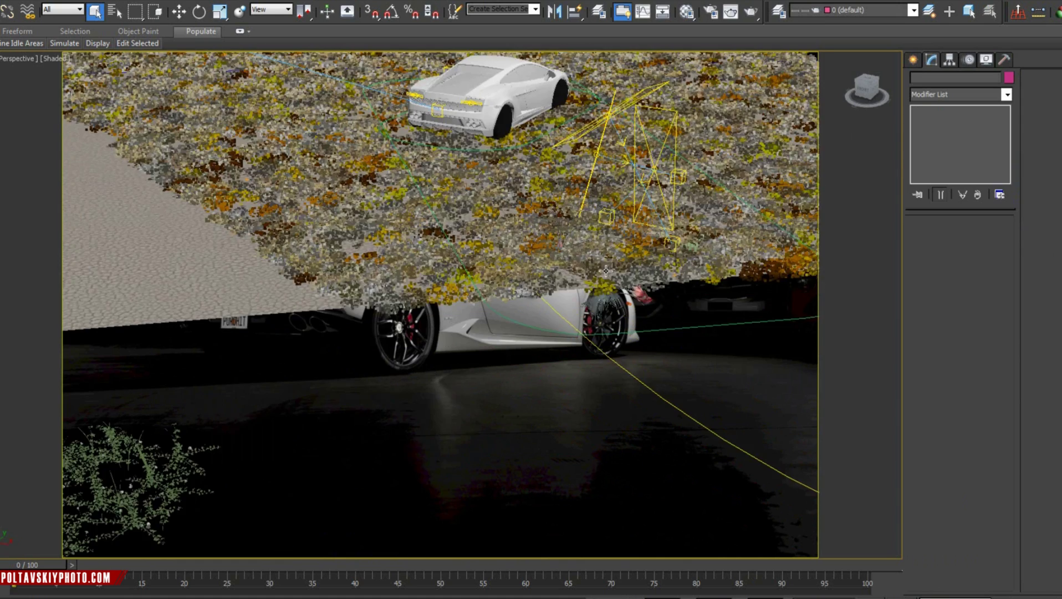
{"action": "middle_click_drag", "start_coordinate": [609, 271], "coordinate": [494, 380]}
{"action": "left_click", "coordinate": [714, 162]}
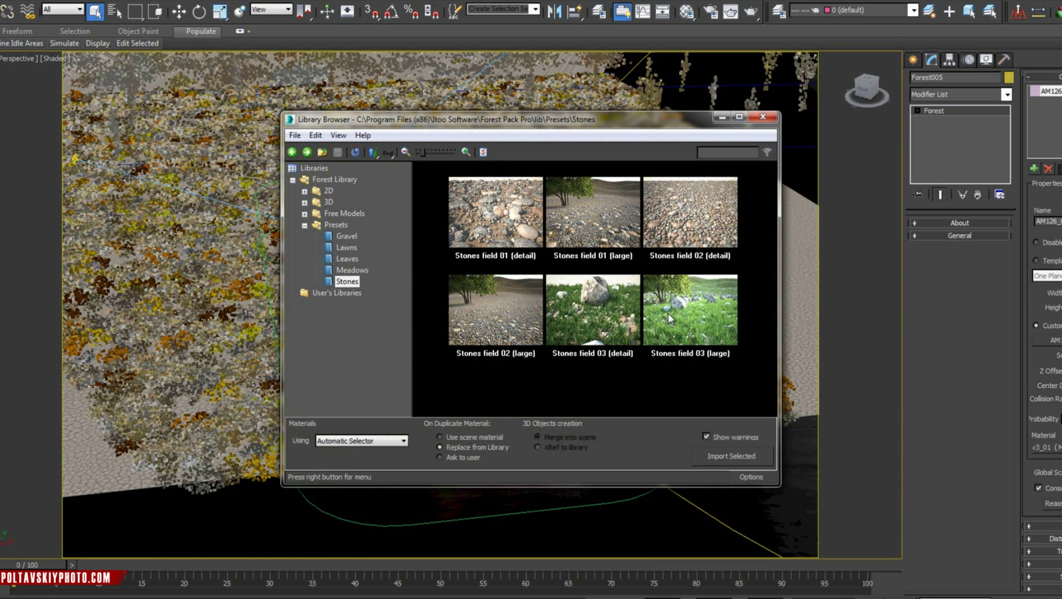
{"action": "left_click", "coordinate": [349, 259]}
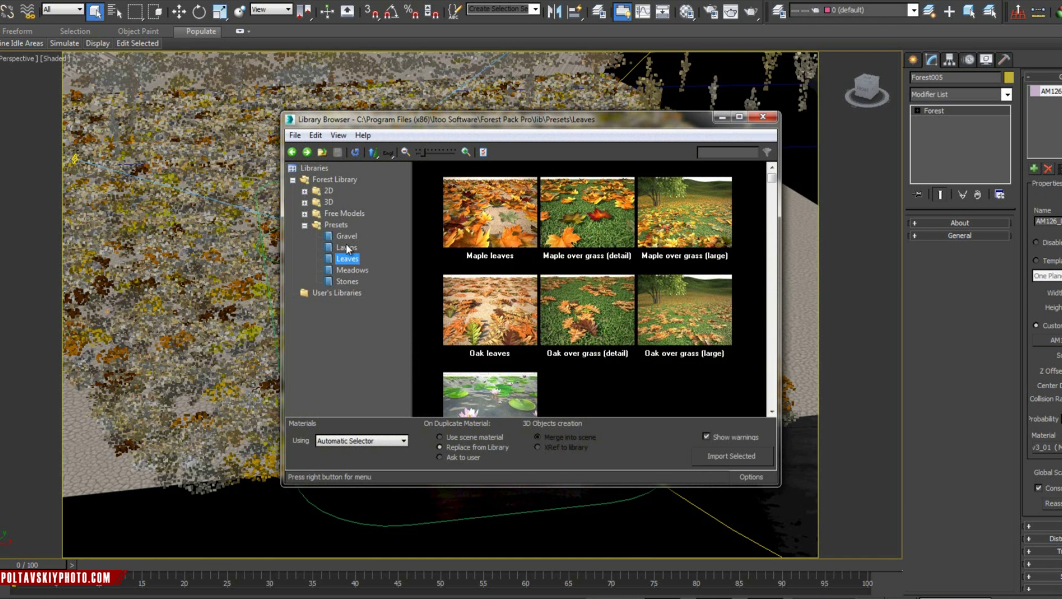
{"action": "left_click", "coordinate": [347, 248]}
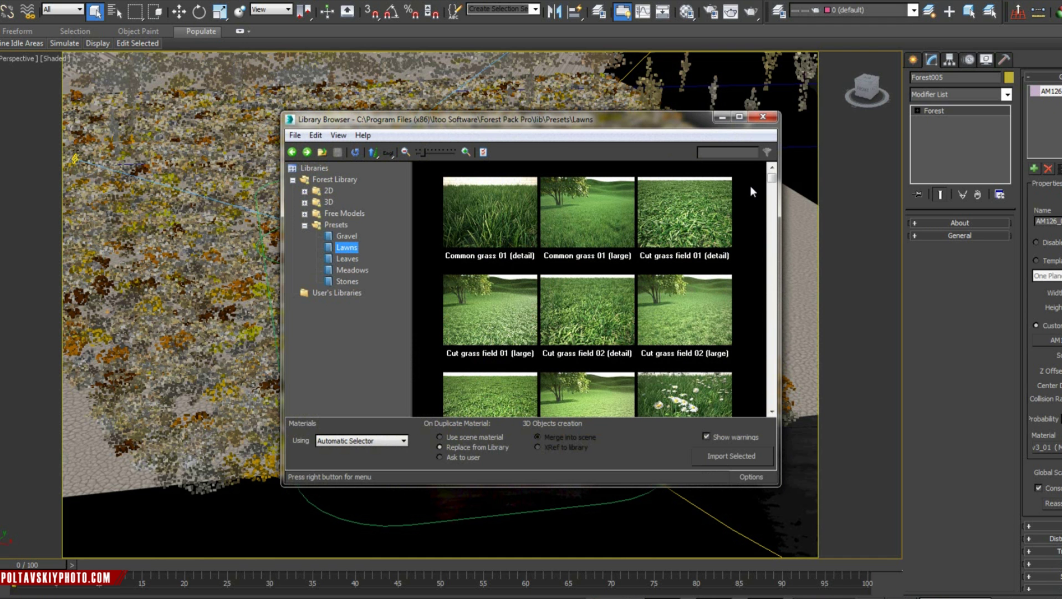
{"action": "left_click", "coordinate": [763, 116]}
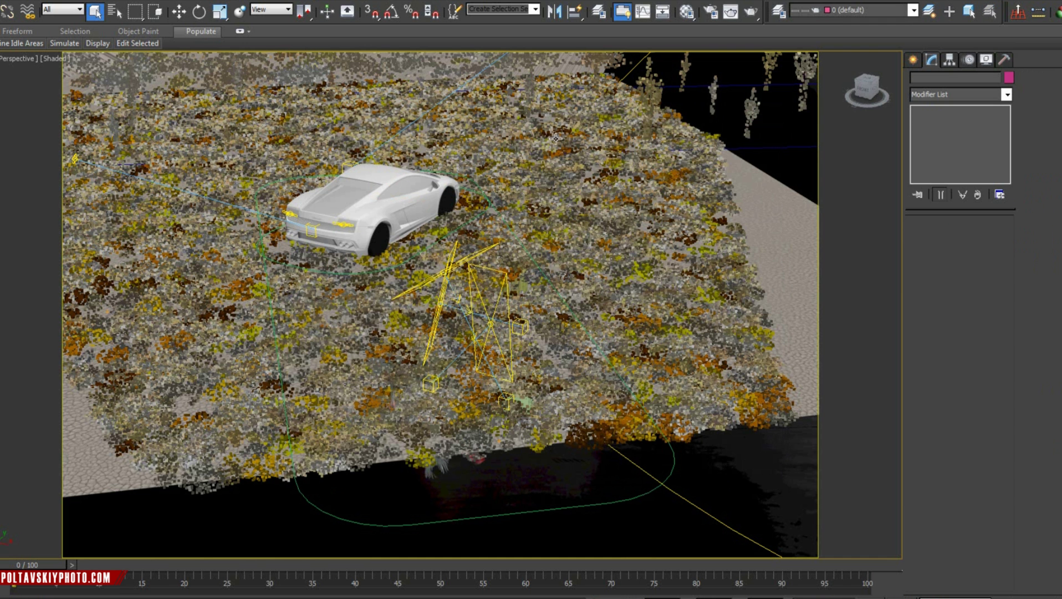
- Return the viewport to the VRayCam001 camera view
{"action": "left_click", "coordinate": [8, 58]}
{"action": "mouse_move", "coordinate": [54, 73]}
{"action": "left_click", "coordinate": [237, 73]}
- Hide all scene objects in the camera view to compare them with the background car photo, undoing the hiding each time
{"action": "right_click", "coordinate": [560, 229]}
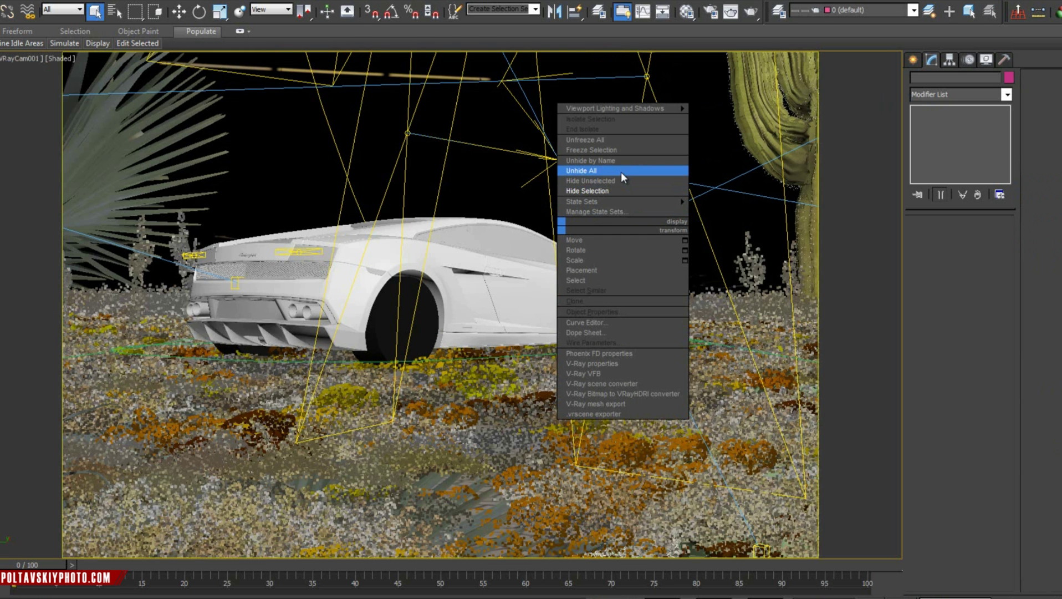
{"action": "left_click", "coordinate": [626, 178]}
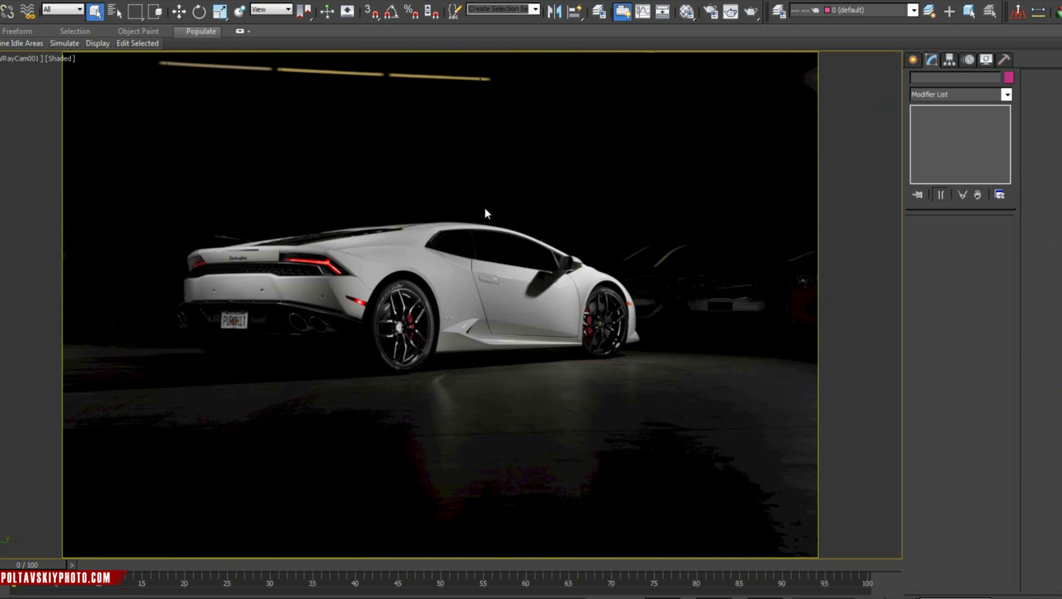
{"action": "key", "text": "ctrl+z"}
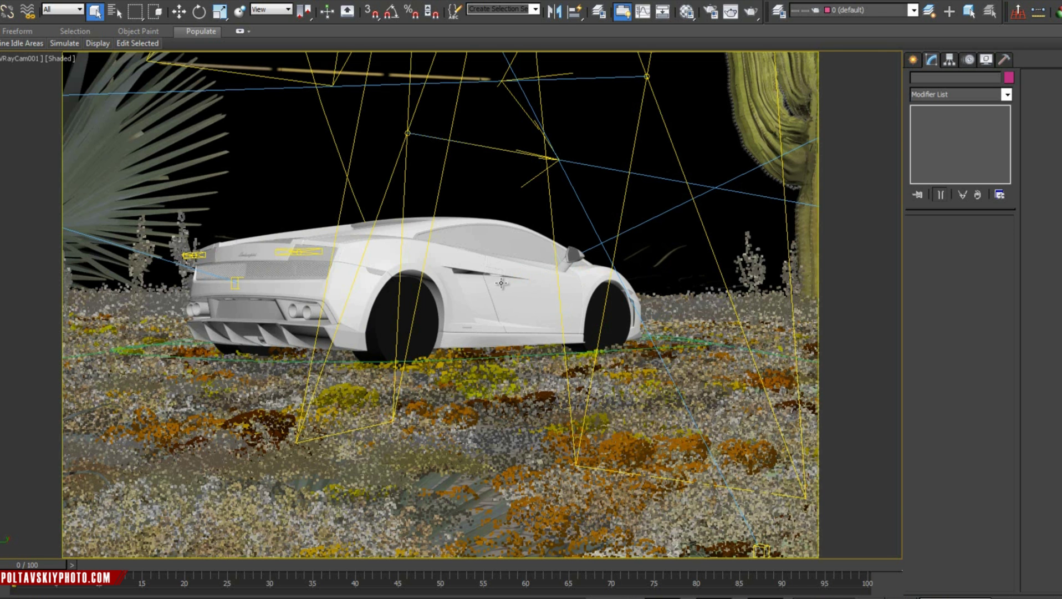
{"action": "right_click", "coordinate": [531, 271]}
{"action": "left_click", "coordinate": [571, 218]}
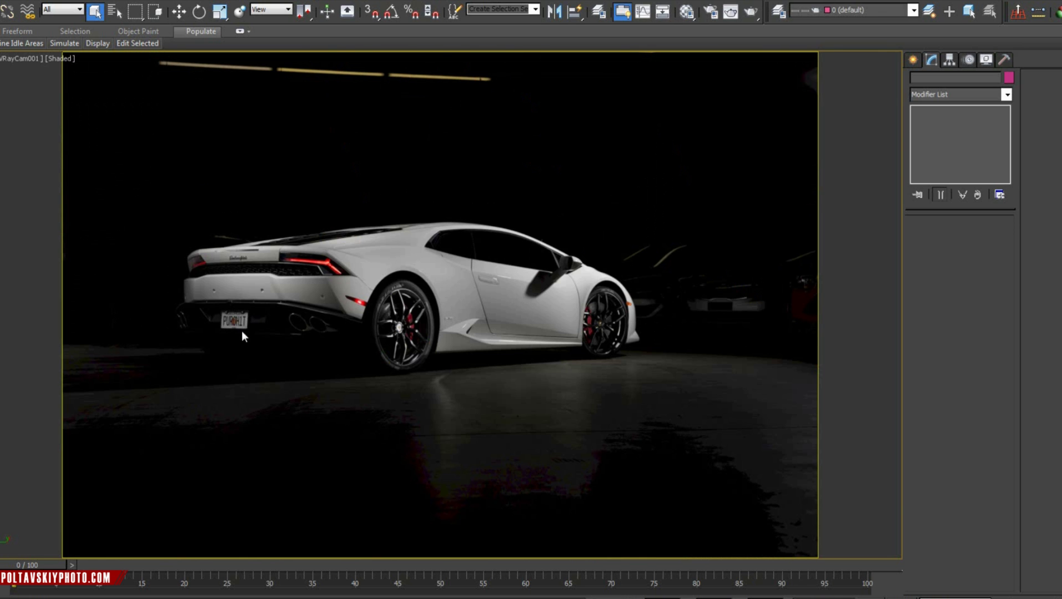
{"action": "key", "text": "ctrl+z"}
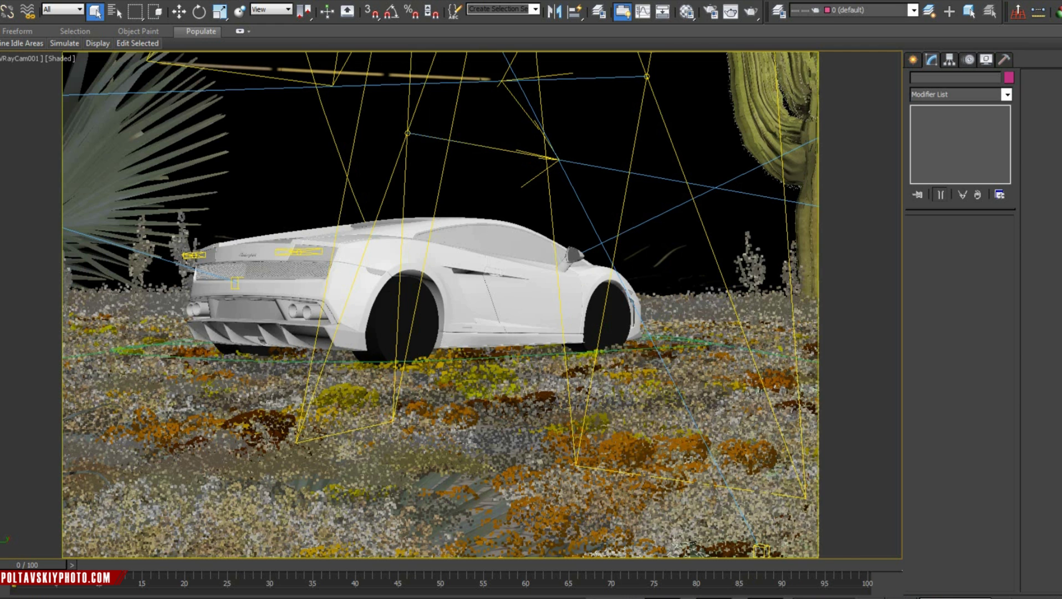
- Switch to the four-viewport layout and show the whole scene with its lights in the Perspective viewport
{"action": "key", "text": "alt+w"}
{"action": "scroll", "coordinate": [703, 209], "scroll_direction": "down", "scroll_amount": 6}
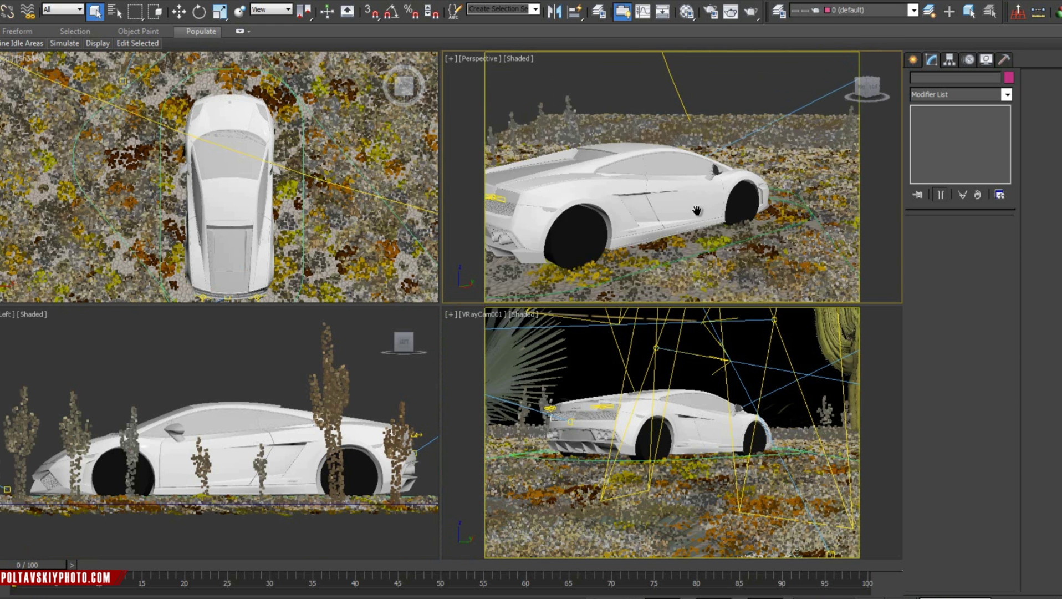
{"action": "scroll", "coordinate": [703, 209], "scroll_direction": "down", "scroll_amount": 5}
{"action": "scroll", "coordinate": [760, 113], "scroll_direction": "up", "scroll_amount": 3}
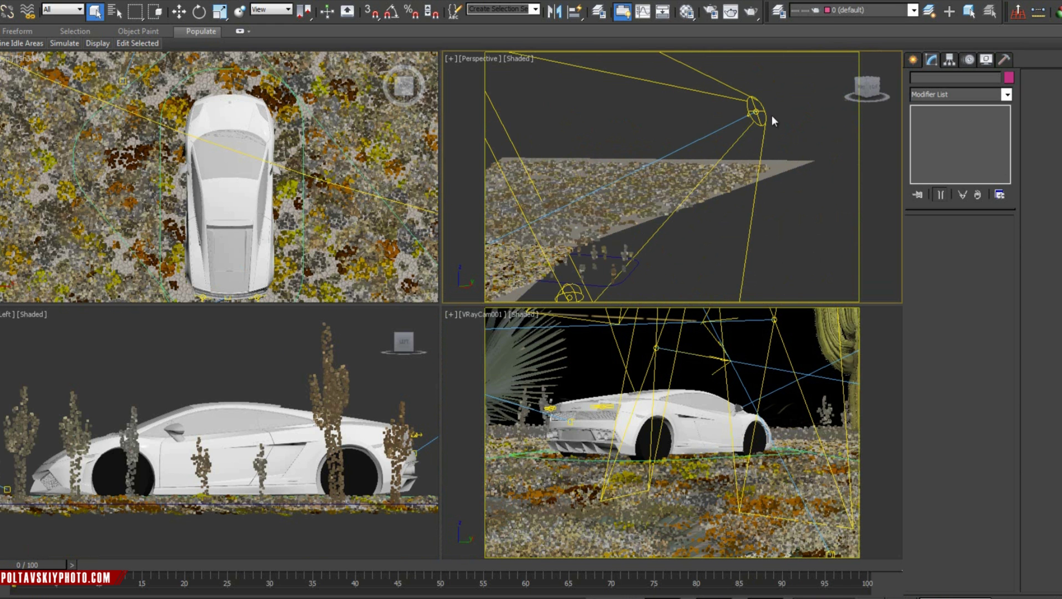
{"action": "scroll", "coordinate": [763, 117], "scroll_direction": "down", "scroll_amount": 4}
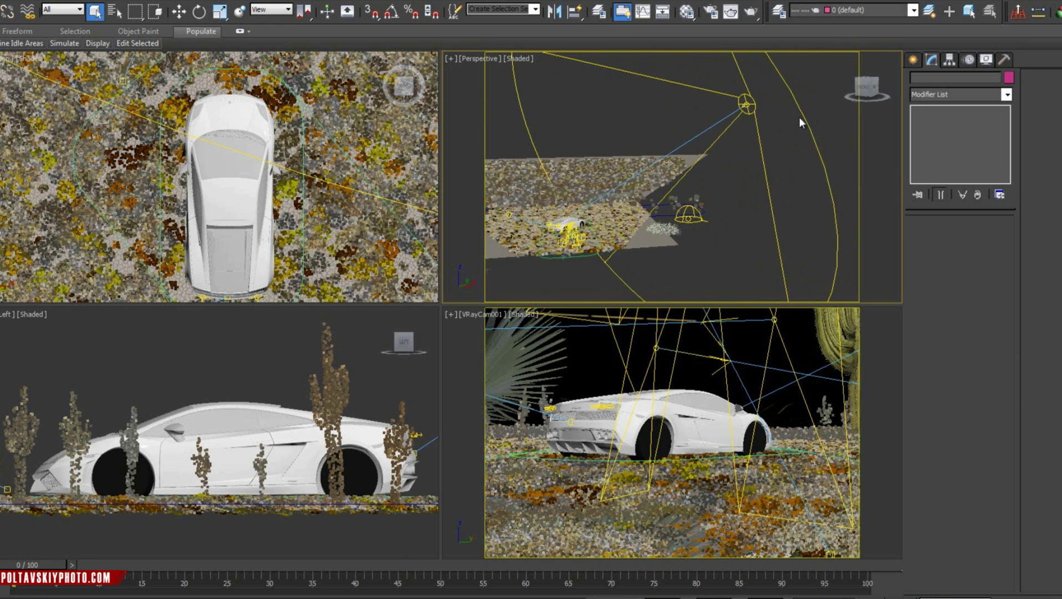
- Hide all unselected objects to expose the backplate photo in the camera viewport, and restore the scene objects
{"action": "left_click", "coordinate": [803, 442]}
{"action": "right_click", "coordinate": [803, 442]}
{"action": "left_click", "coordinate": [849, 391]}
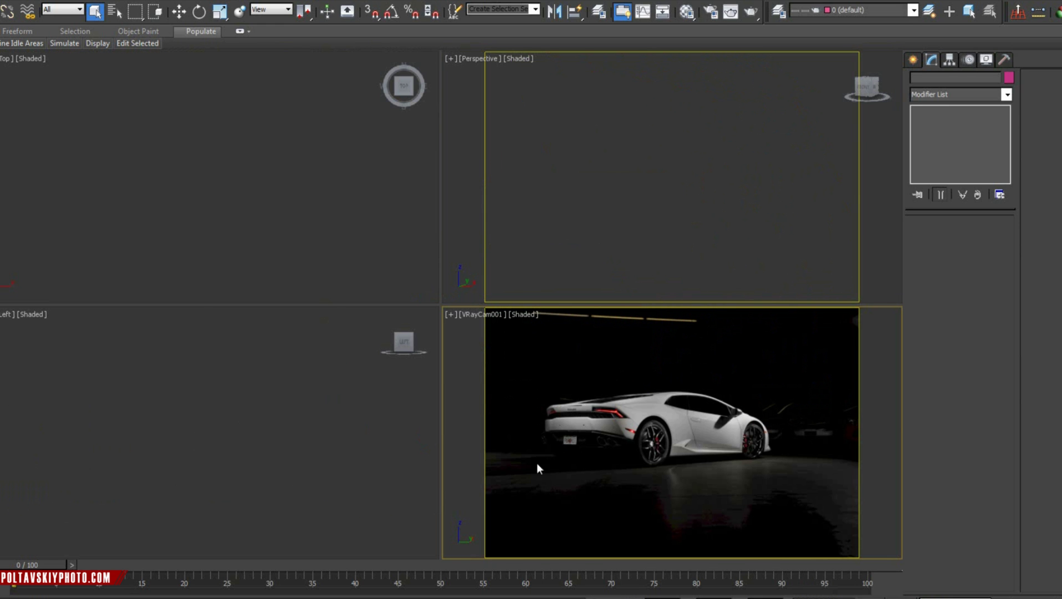
{"action": "right_click", "coordinate": [579, 453]}
{"action": "left_click", "coordinate": [621, 415]}
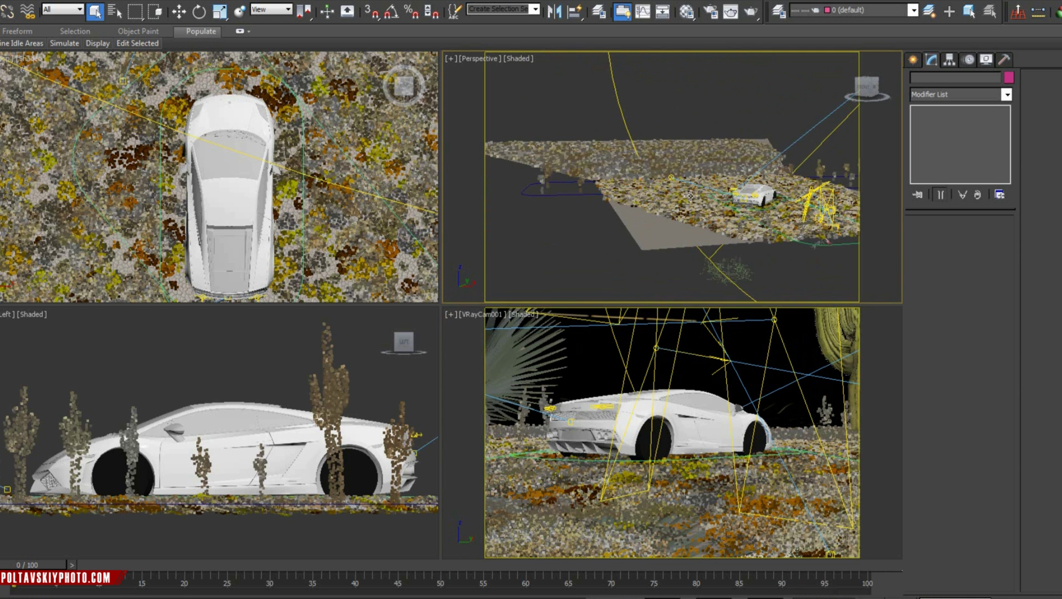
{"action": "scroll", "coordinate": [660, 185], "scroll_direction": "up", "scroll_amount": 10}
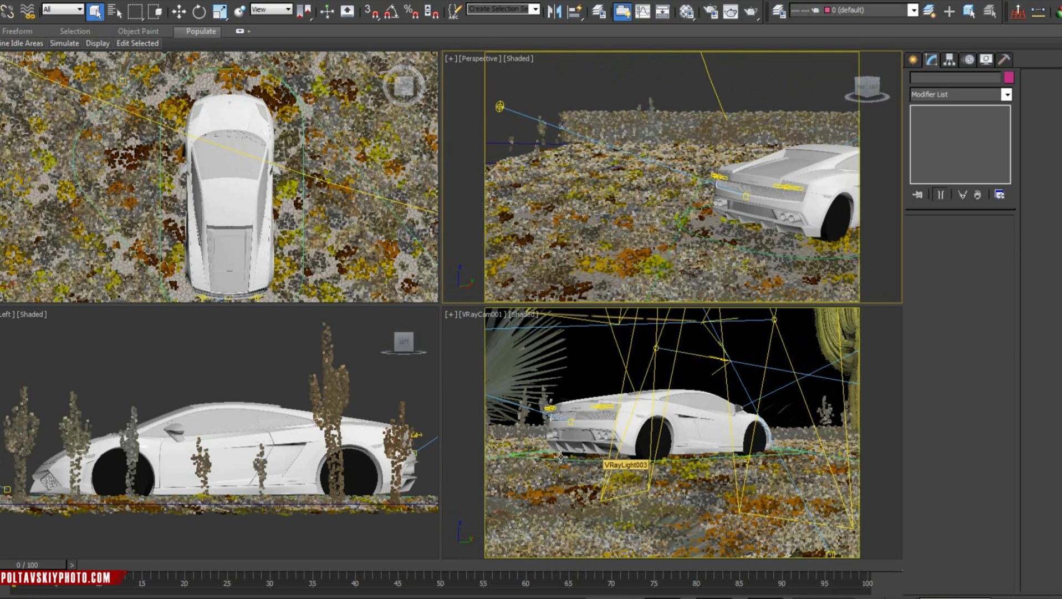
{"action": "left_click", "coordinate": [757, 427]}
{"action": "right_click", "coordinate": [793, 410]}
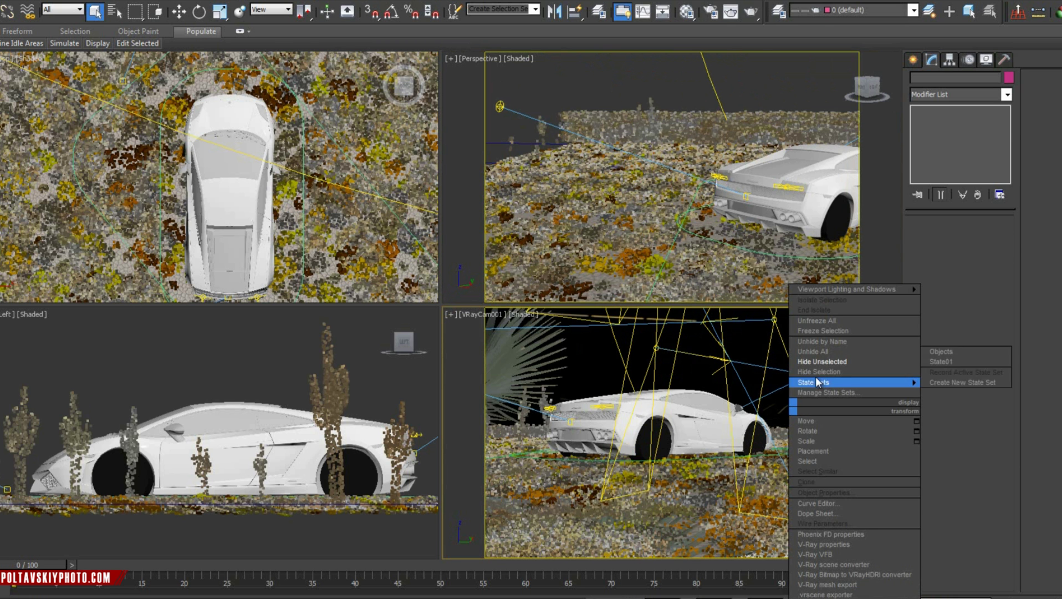
{"action": "left_click", "coordinate": [824, 362]}
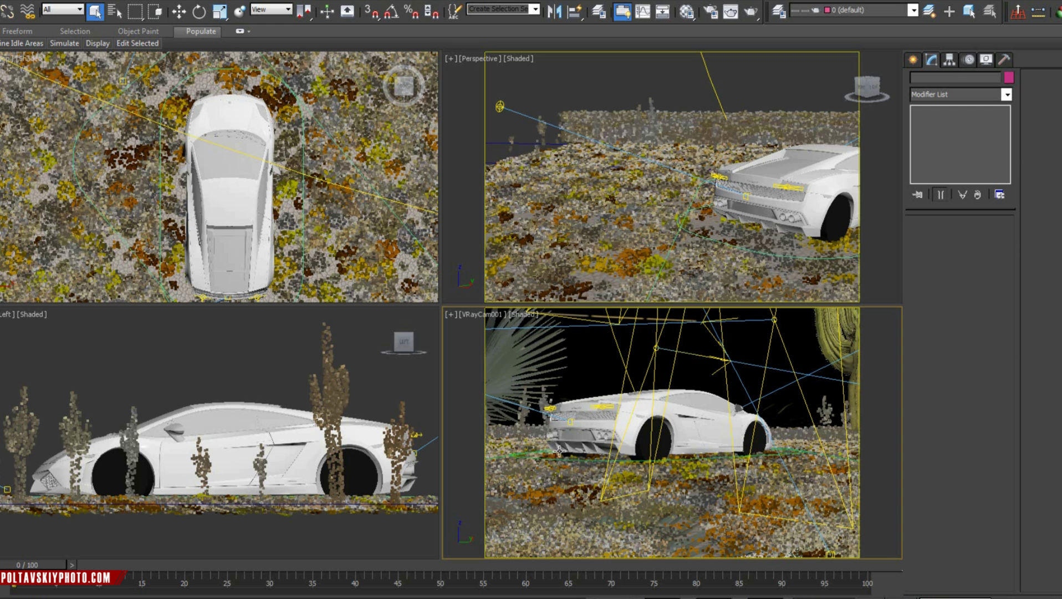
- Hide the Lambo model and check the separate door panel beneath it in the Perspective viewport
{"action": "middle_click_drag", "start_coordinate": [756, 207], "coordinate": [604, 203]}
{"action": "scroll", "coordinate": [687, 200], "scroll_direction": "up", "scroll_amount": 4}
{"action": "left_click", "coordinate": [765, 228]}
{"action": "right_click", "coordinate": [769, 231]}
{"action": "right_click", "coordinate": [753, 200]}
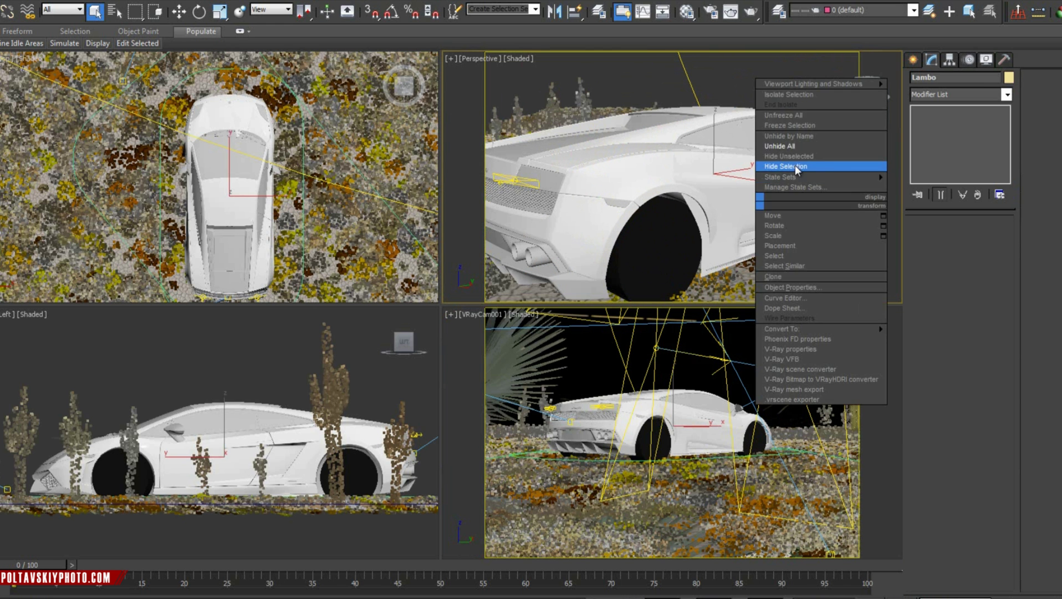
{"action": "left_click", "coordinate": [798, 165]}
{"action": "key", "text": "F4"}
{"action": "key", "text": "F4"}
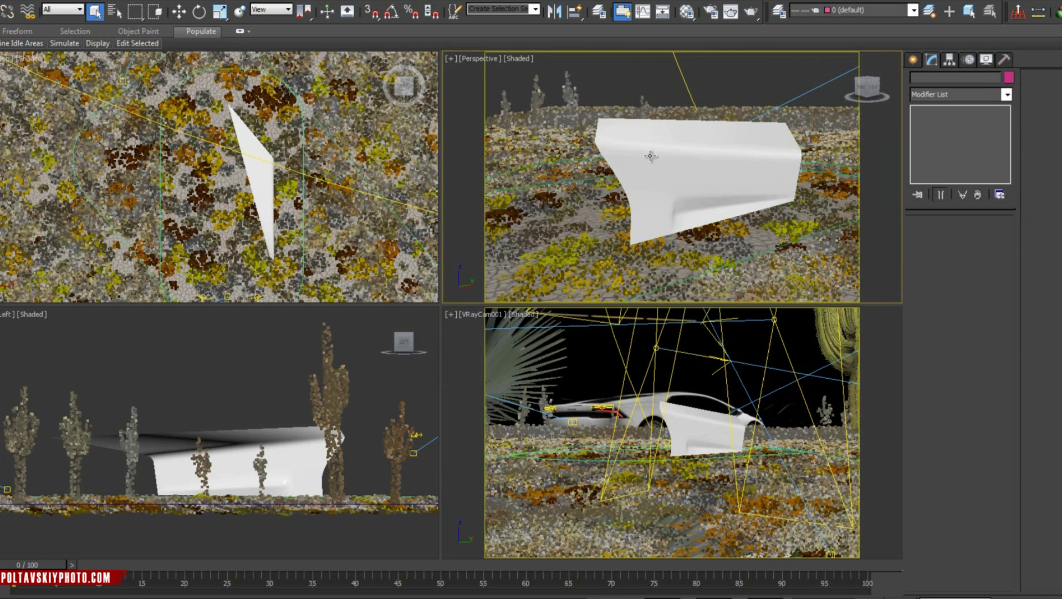
{"action": "middle_click_drag", "start_coordinate": [750, 167], "coordinate": [723, 176], "text": "alt"}
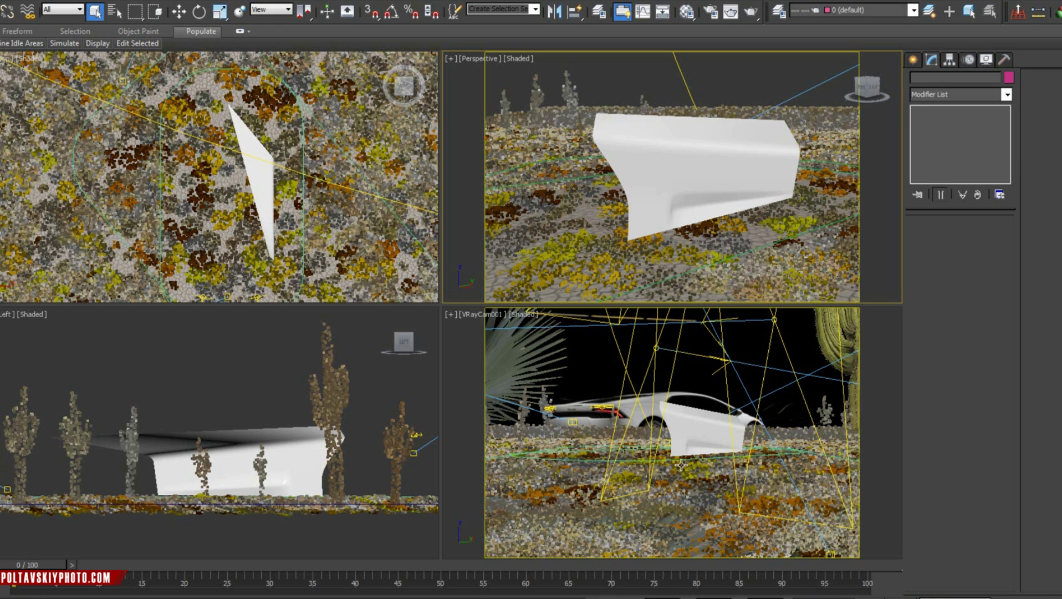
{"action": "left_click", "coordinate": [753, 348]}
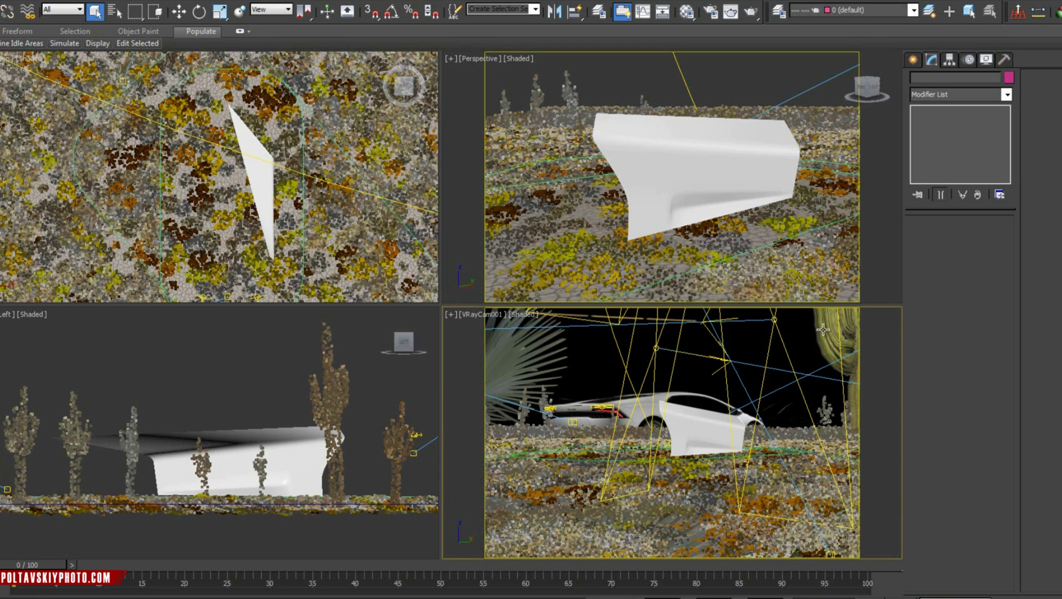
{"action": "right_click", "coordinate": [743, 385]}
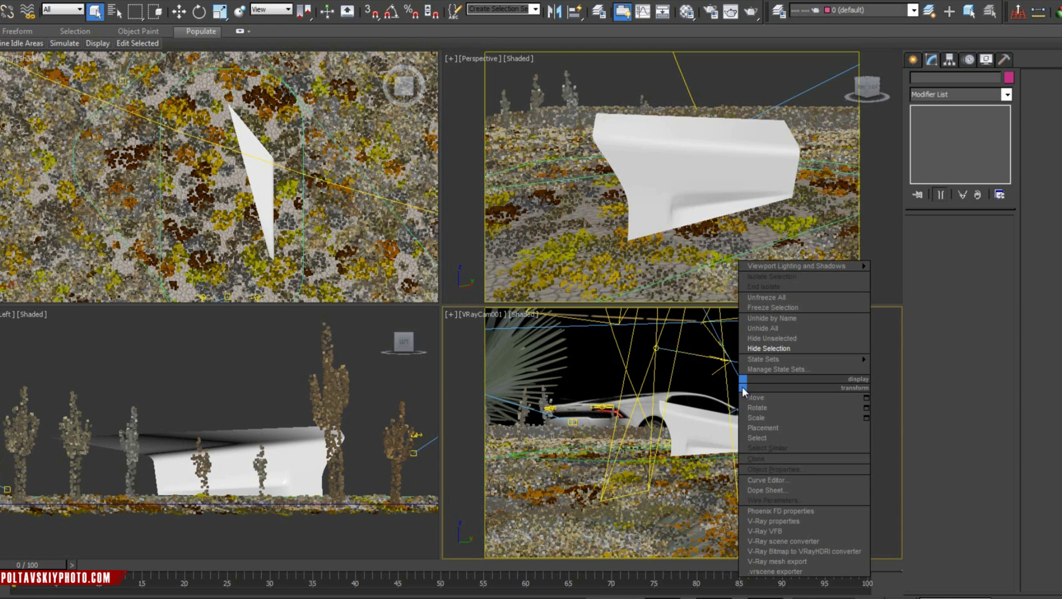
{"action": "left_click", "coordinate": [768, 397]}
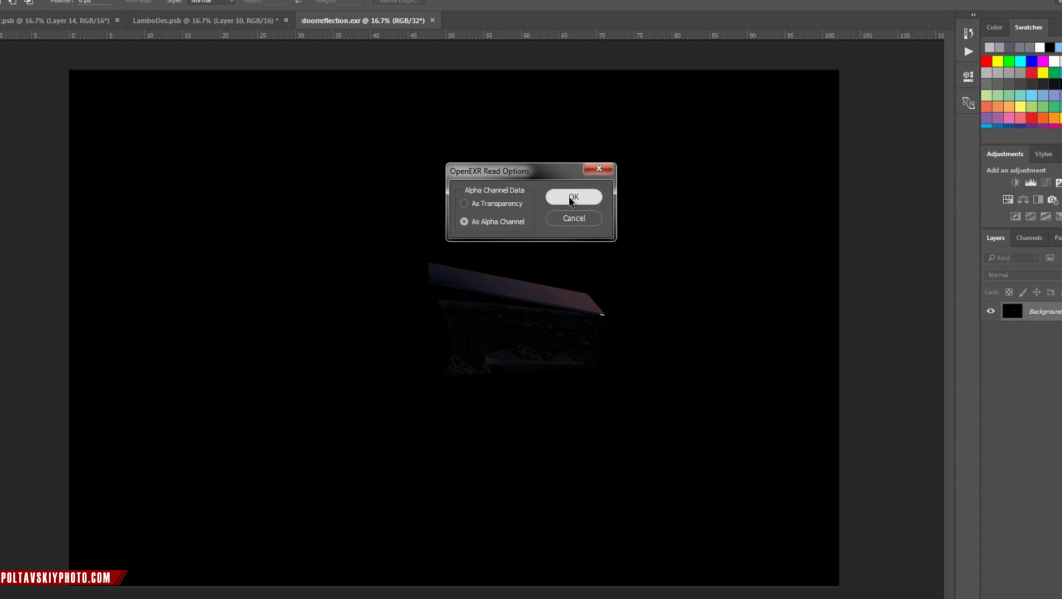
- In Photoshop, open the Env_V2 RGB_color, MultiMatteElement2, MultiMatteElement and VRayExtraTex_Map_#1 EXR files, reading alpha as an alpha channel
{"action": "left_click", "coordinate": [550, 198]}
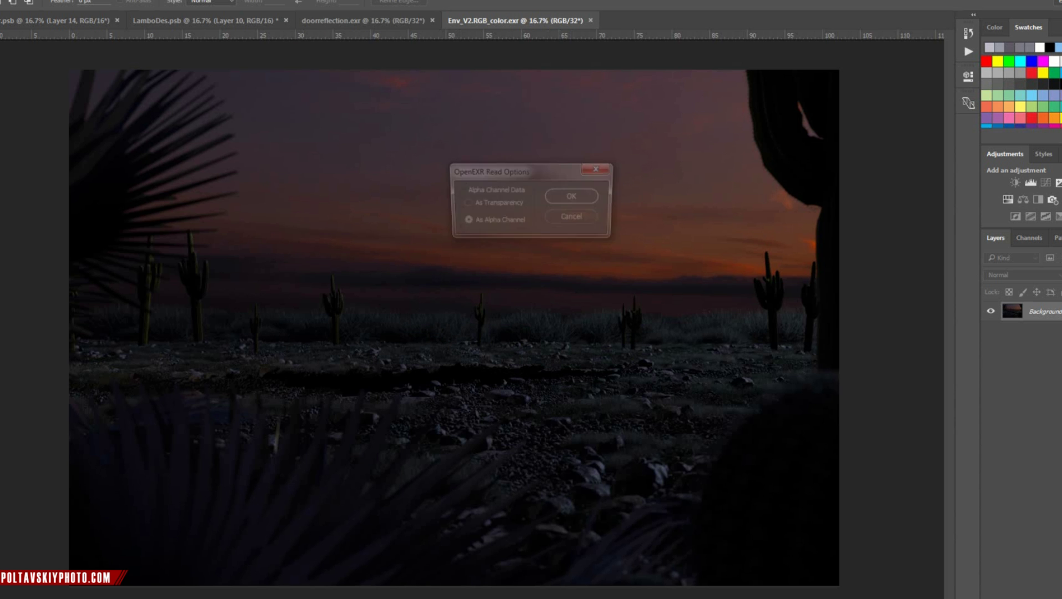
{"action": "left_click", "coordinate": [559, 197]}
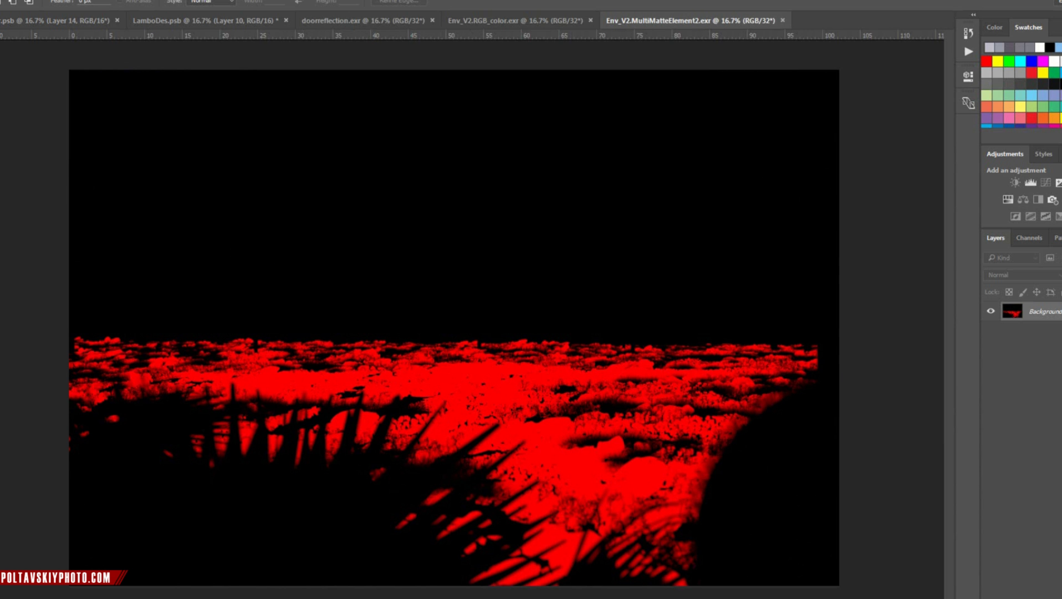
{"action": "key", "text": "ctrl+s"}
{"action": "left_click", "coordinate": [576, 197]}
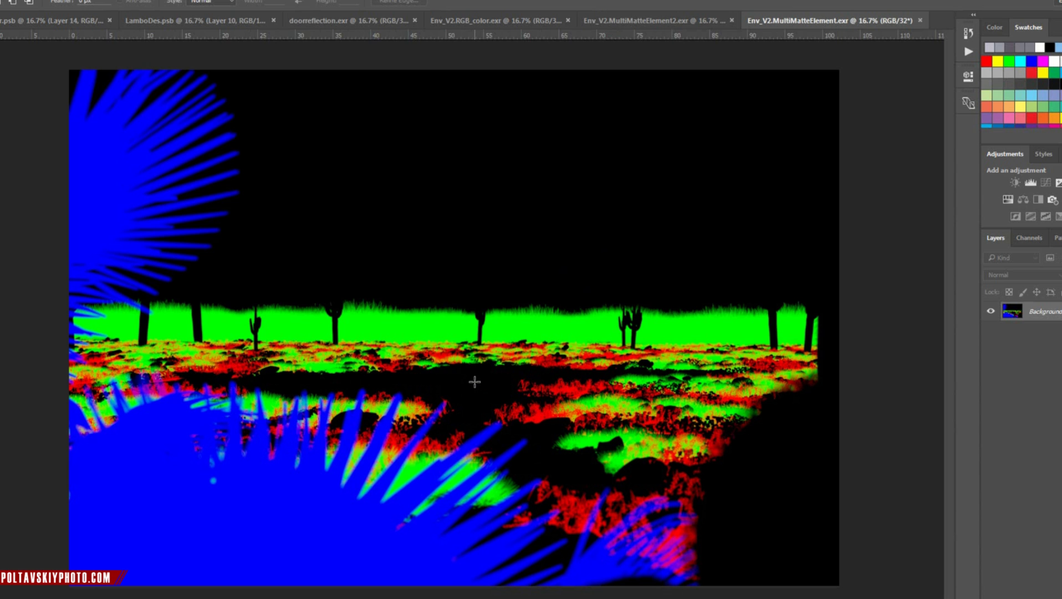
{"action": "key", "text": "ctrl+s"}
{"action": "left_click", "coordinate": [599, 197]}
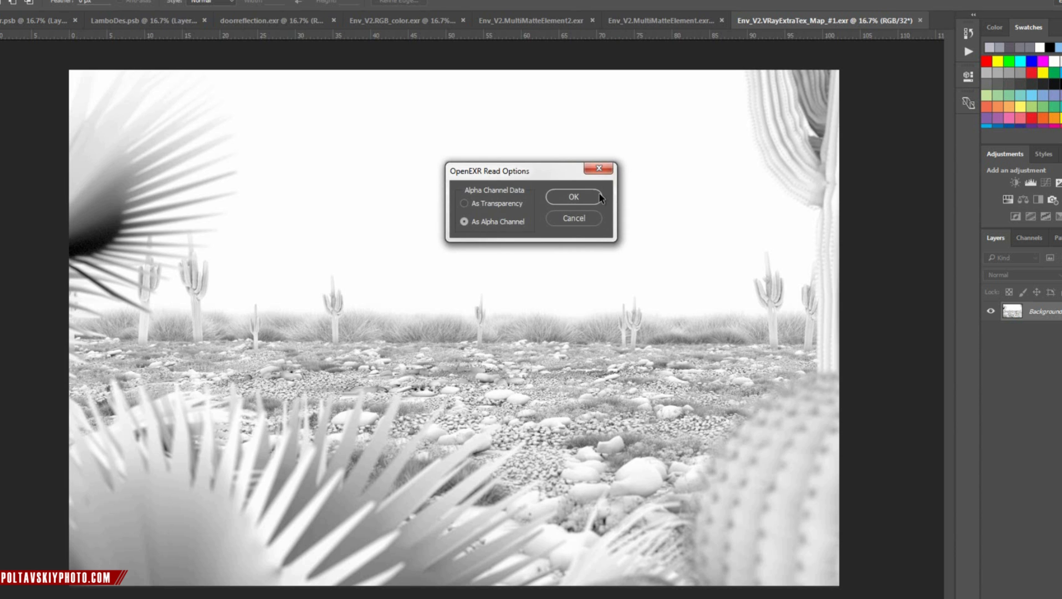
- Open the VRayNormals EXR with alpha as an alpha channel, and close it along with the VRayExtraTex and both MultiMatteElement files
{"action": "left_click", "coordinate": [600, 195]}
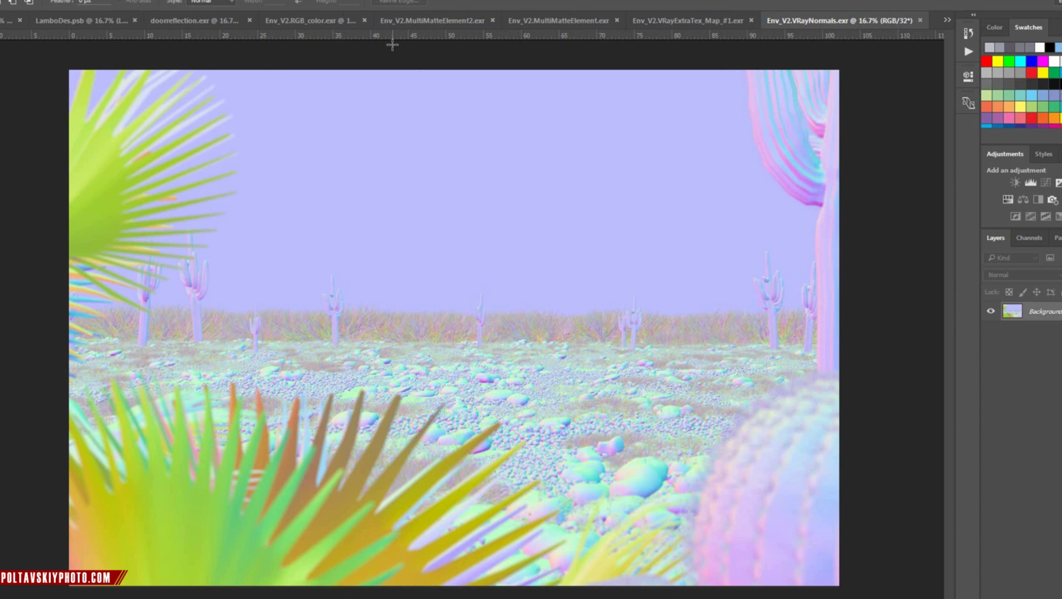
{"action": "left_click", "coordinate": [920, 20]}
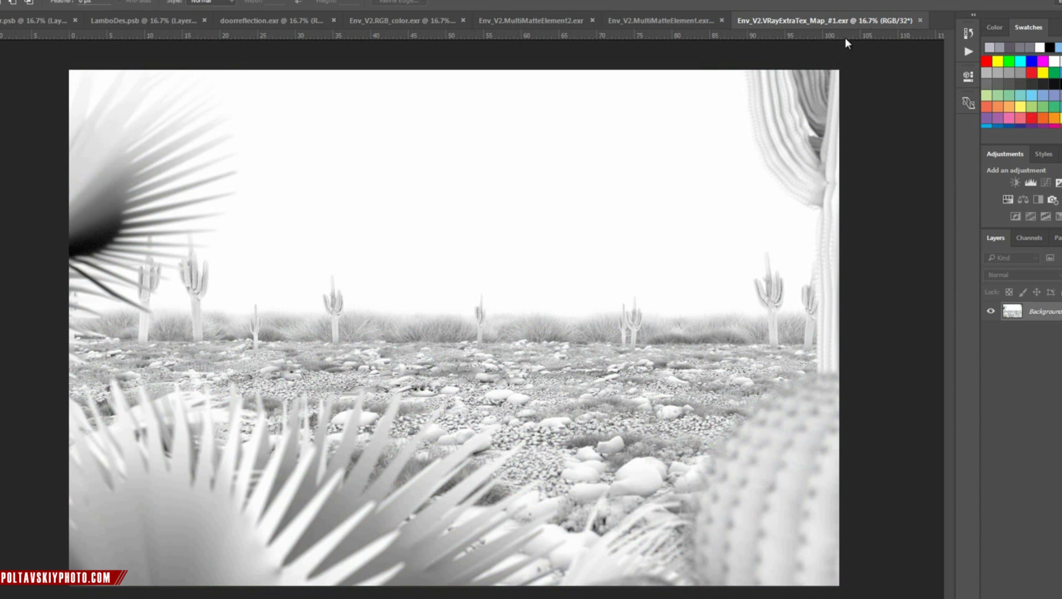
{"action": "left_click", "coordinate": [921, 21]}
{"action": "left_click", "coordinate": [916, 20]}
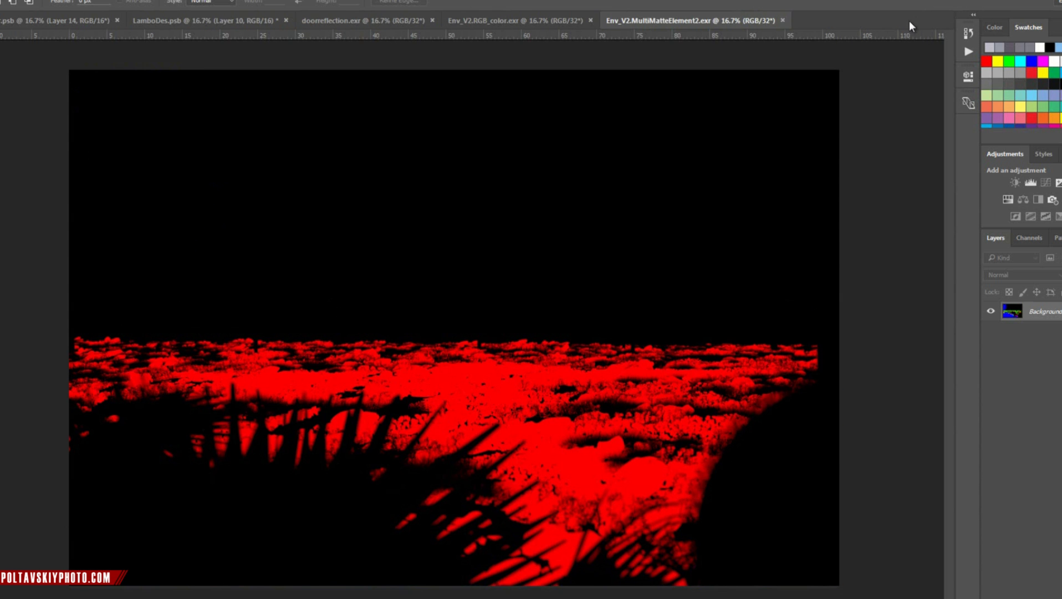
{"action": "left_click", "coordinate": [784, 21]}
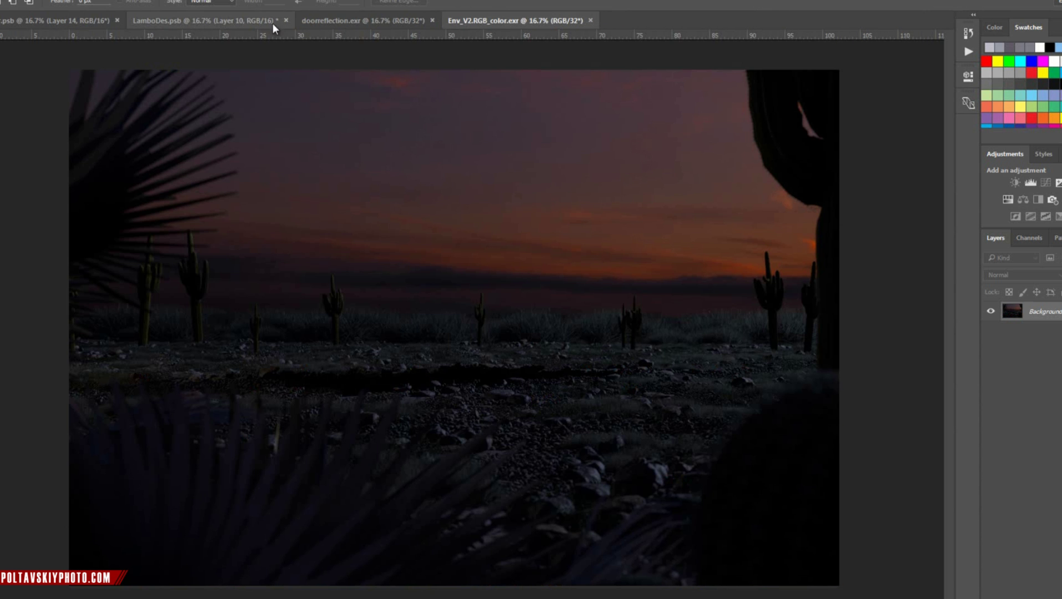
- In the layered garage photo document of the car, show only the bottom layer and check it with its mask off and on
{"action": "left_click", "coordinate": [12, 22]}
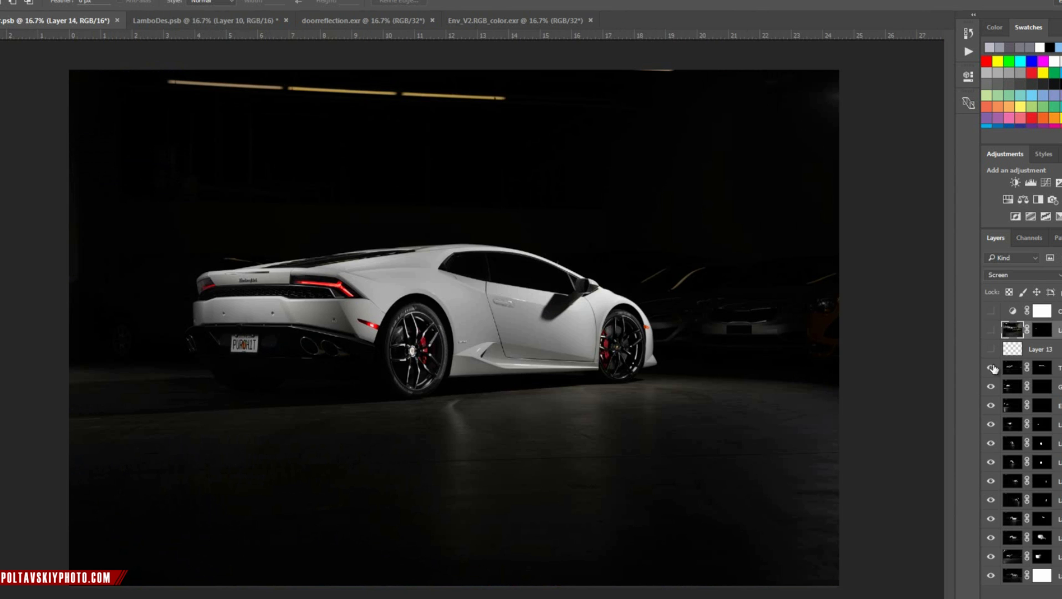
{"action": "left_click", "coordinate": [991, 575], "text": "alt"}
{"action": "left_click", "coordinate": [1043, 576], "text": "shift"}
{"action": "left_click", "coordinate": [1043, 576], "text": "shift"}
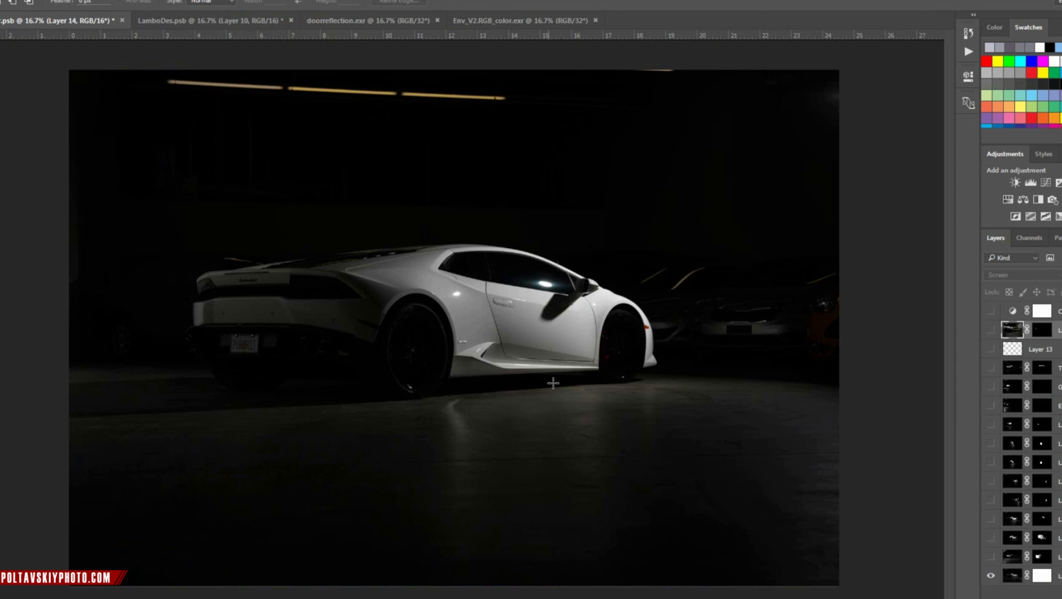
- Reveal the six masked lighting layers directly above the bottom layer one by one, building up the car's rear, side and wheels
{"action": "left_click", "coordinate": [991, 557]}
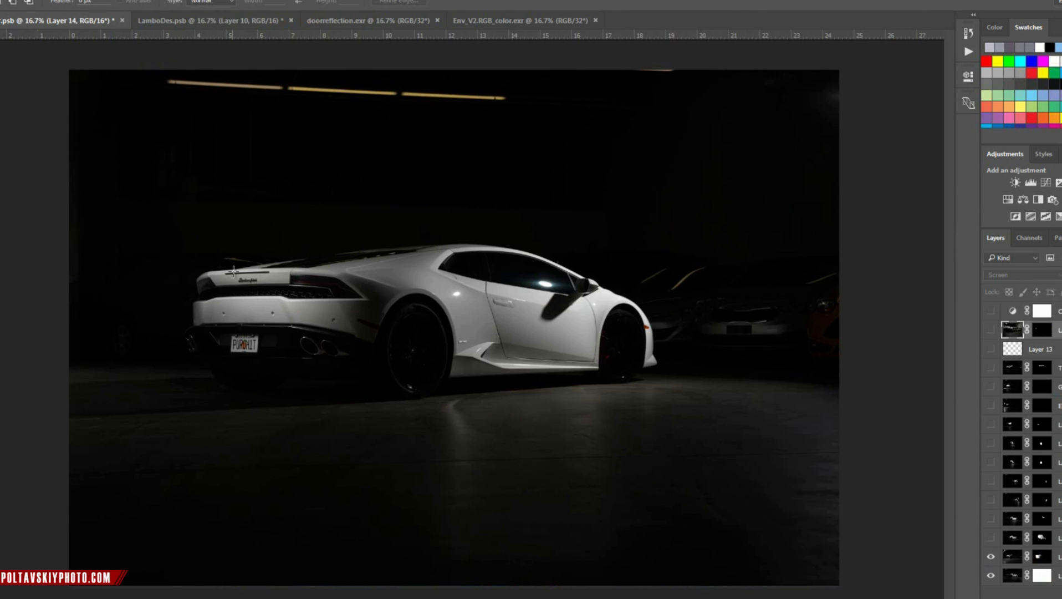
{"action": "left_click", "coordinate": [992, 538]}
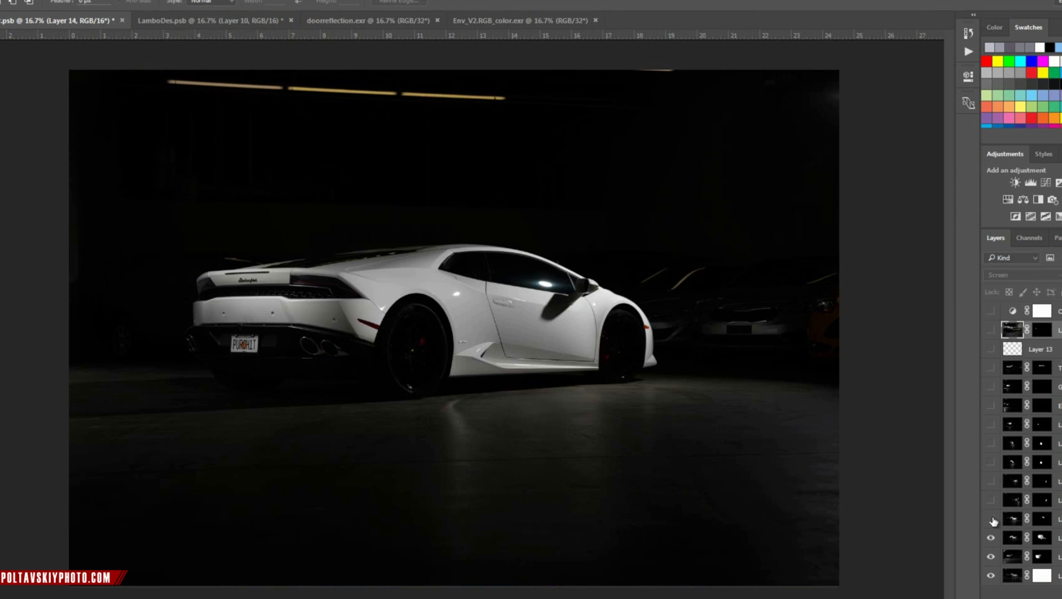
{"action": "left_click", "coordinate": [991, 519]}
{"action": "left_click", "coordinate": [991, 501]}
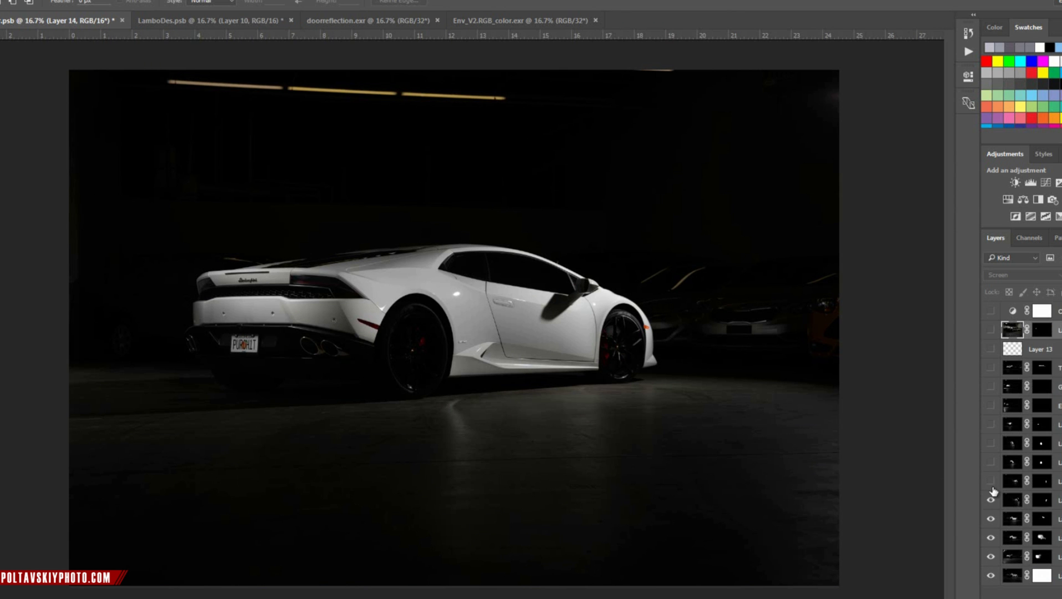
{"action": "left_click", "coordinate": [991, 481]}
{"action": "left_click", "coordinate": [991, 462]}
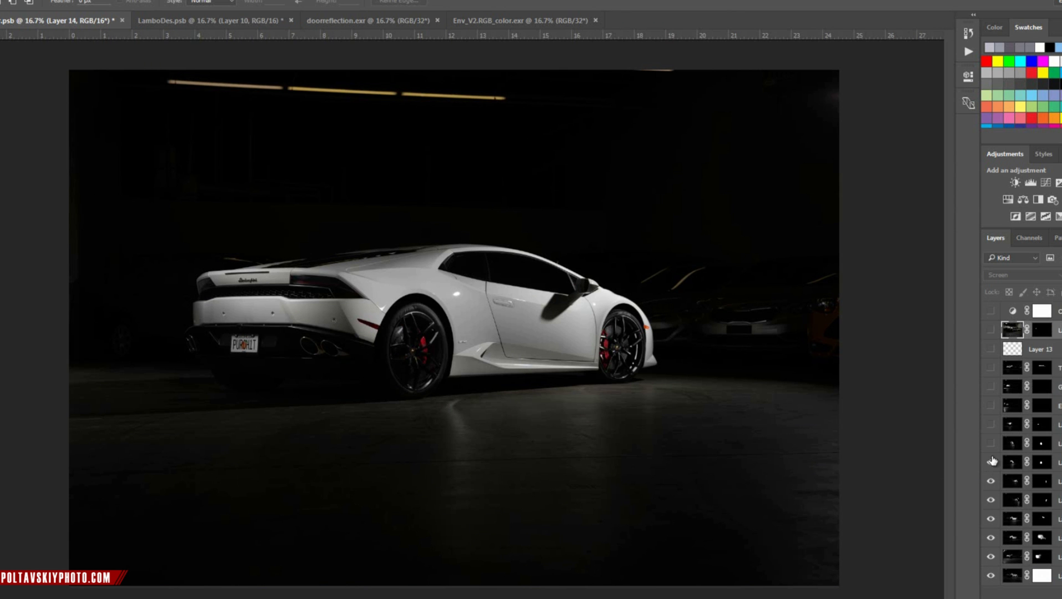
- Reveal the remaining layers up through Layer 13 and the taillight layer, previewing the top adjustment layer but leaving it hidden
{"action": "left_click", "coordinate": [991, 444]}
{"action": "left_click", "coordinate": [990, 425]}
{"action": "left_click", "coordinate": [991, 406]}
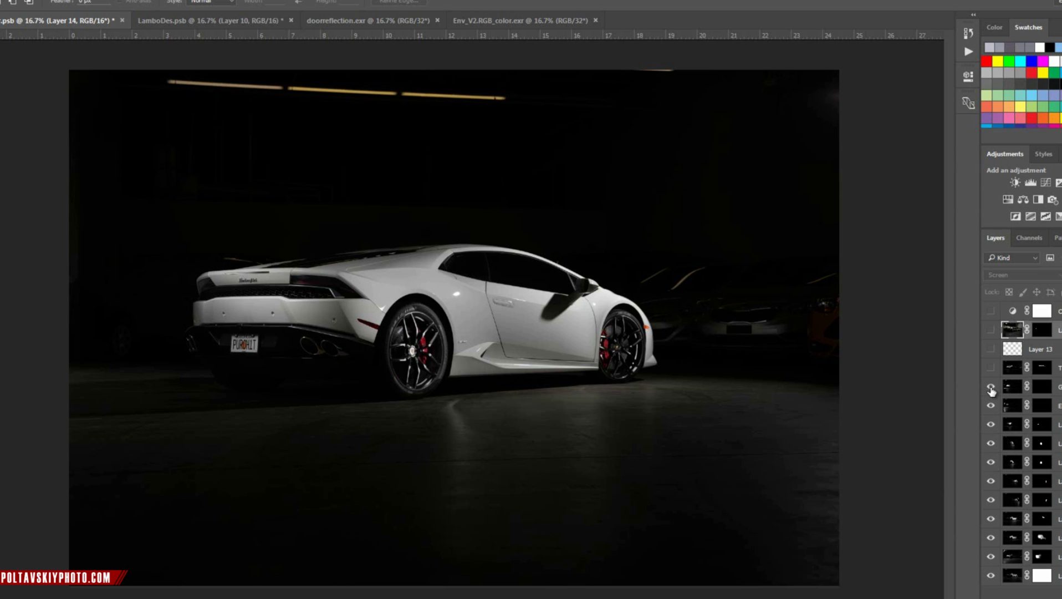
{"action": "left_click", "coordinate": [991, 369]}
{"action": "left_click", "coordinate": [991, 350]}
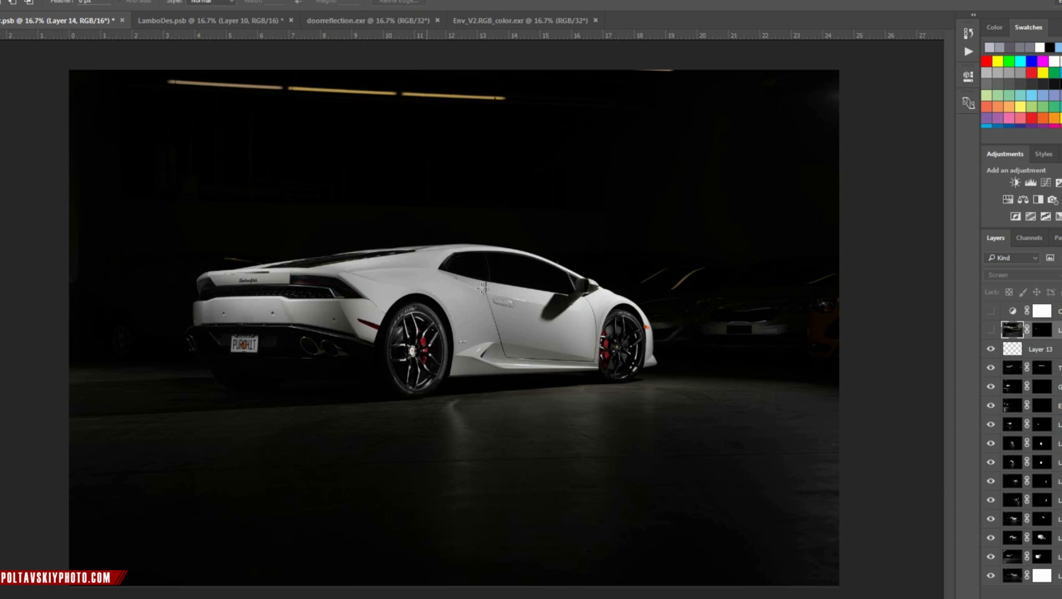
{"action": "left_click", "coordinate": [991, 330]}
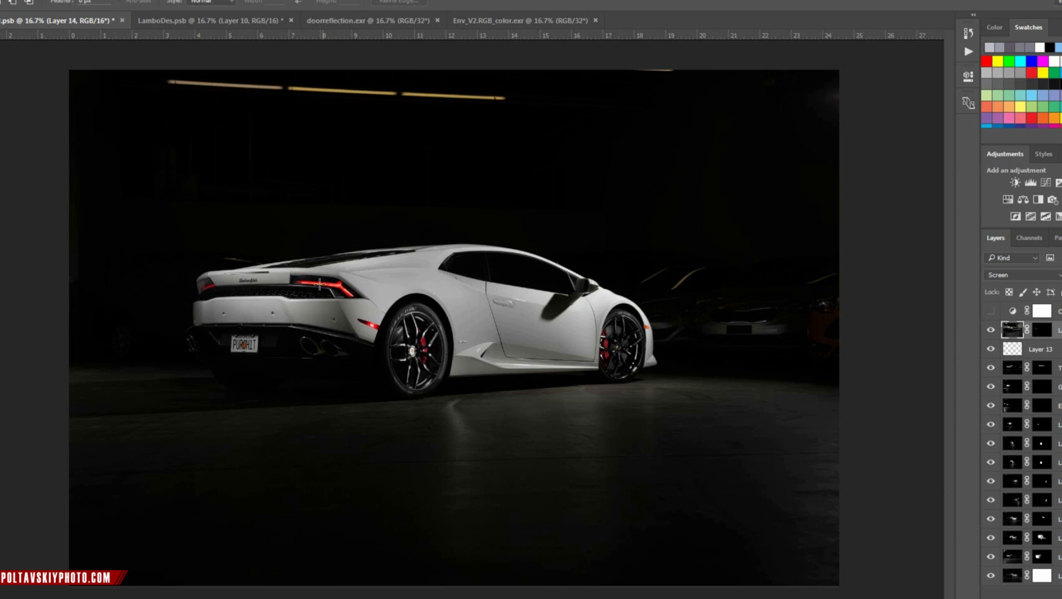
{"action": "left_click", "coordinate": [991, 311]}
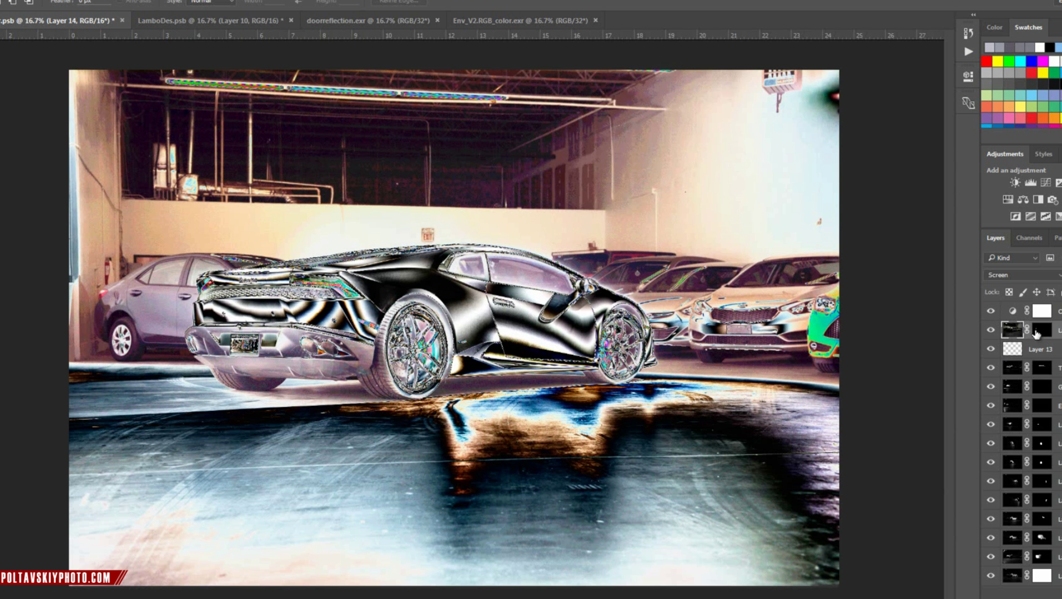
{"action": "left_click", "coordinate": [991, 311]}
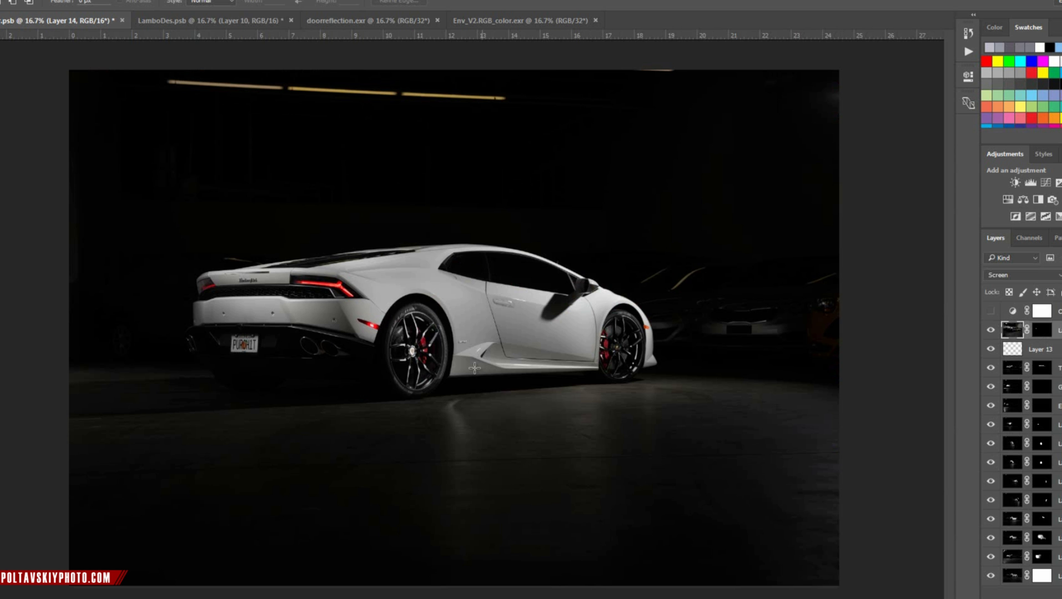
- Load the saved car outline path as a selection around the Lamborghini and return to the layer list
{"action": "left_click", "coordinate": [1057, 238]}
{"action": "left_click", "coordinate": [993, 276], "text": "ctrl"}
{"action": "left_click", "coordinate": [994, 237]}
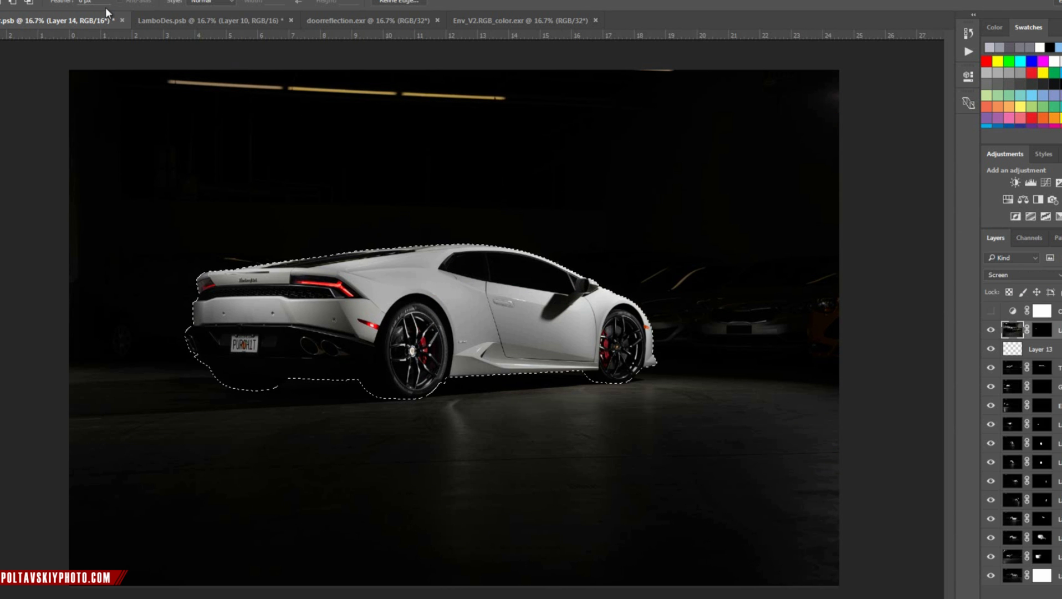
- In LamboDes.psb, hide the stacked layers above the base and view the starry-sky Layer 6 on its own
{"action": "left_click", "coordinate": [184, 22]}
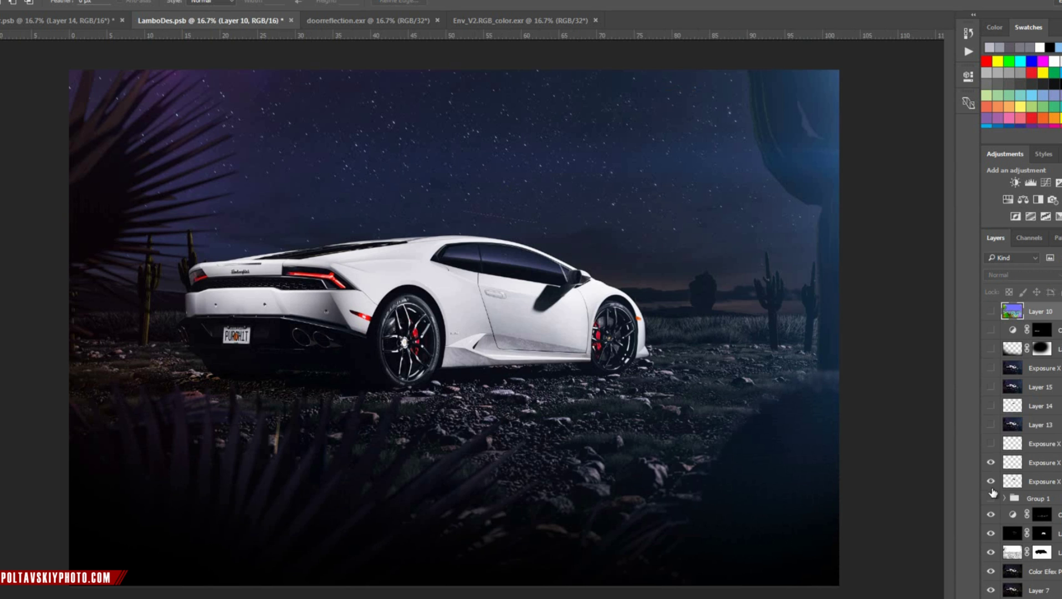
{"action": "scroll", "coordinate": [995, 546], "scroll_direction": "down", "scroll_amount": 4}
{"action": "left_click_drag", "start_coordinate": [993, 400], "coordinate": [993, 531]}
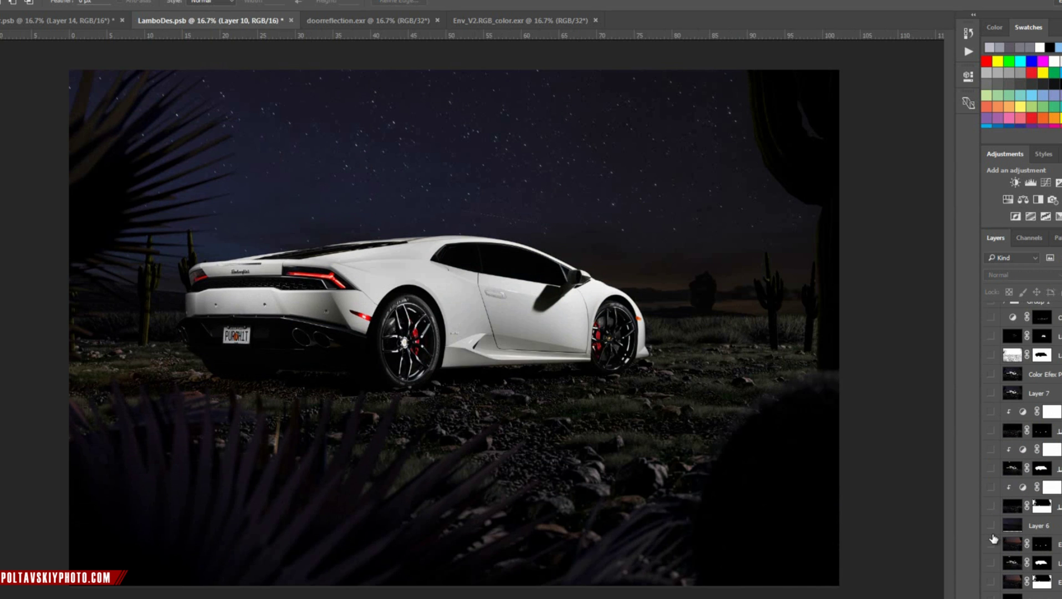
{"action": "left_click", "coordinate": [992, 526]}
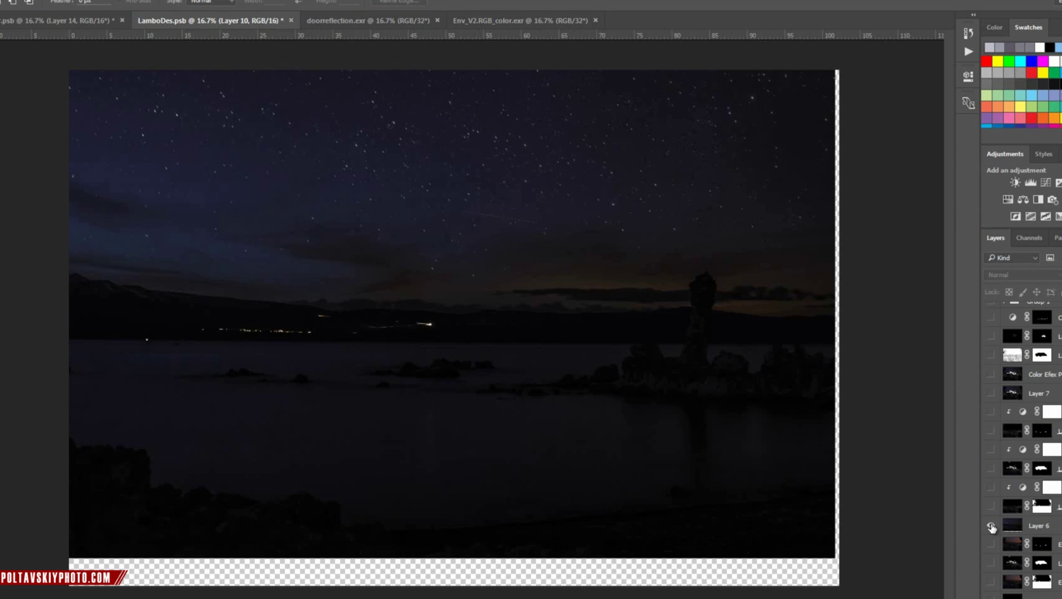
{"action": "left_click", "coordinate": [991, 525]}
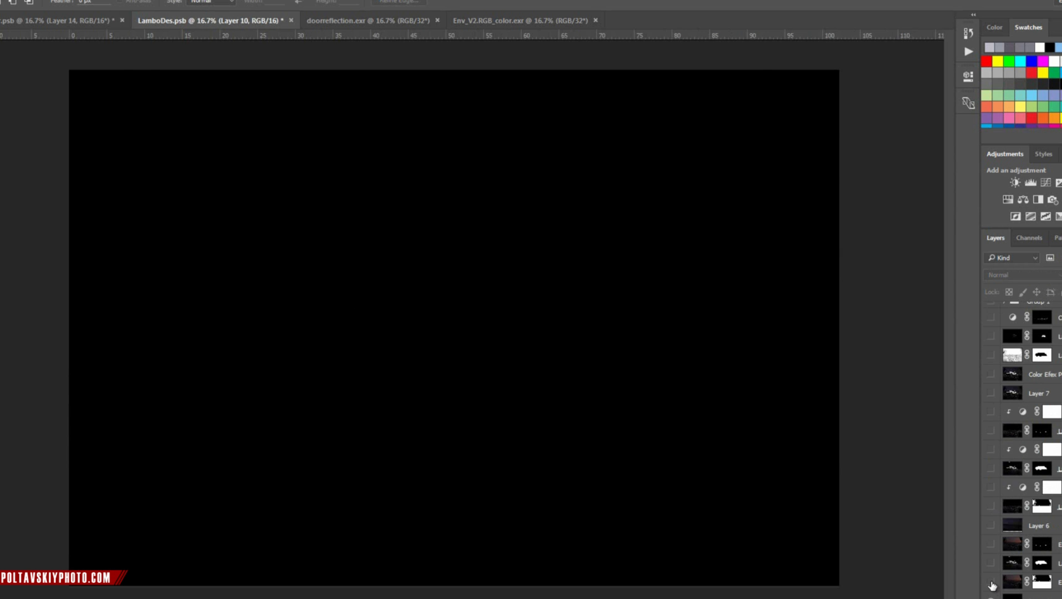
- Preview the lower masked desert layer and its car layer together, checking them with Layer 6 on and off
{"action": "left_click", "coordinate": [991, 582]}
{"action": "left_click", "coordinate": [992, 562]}
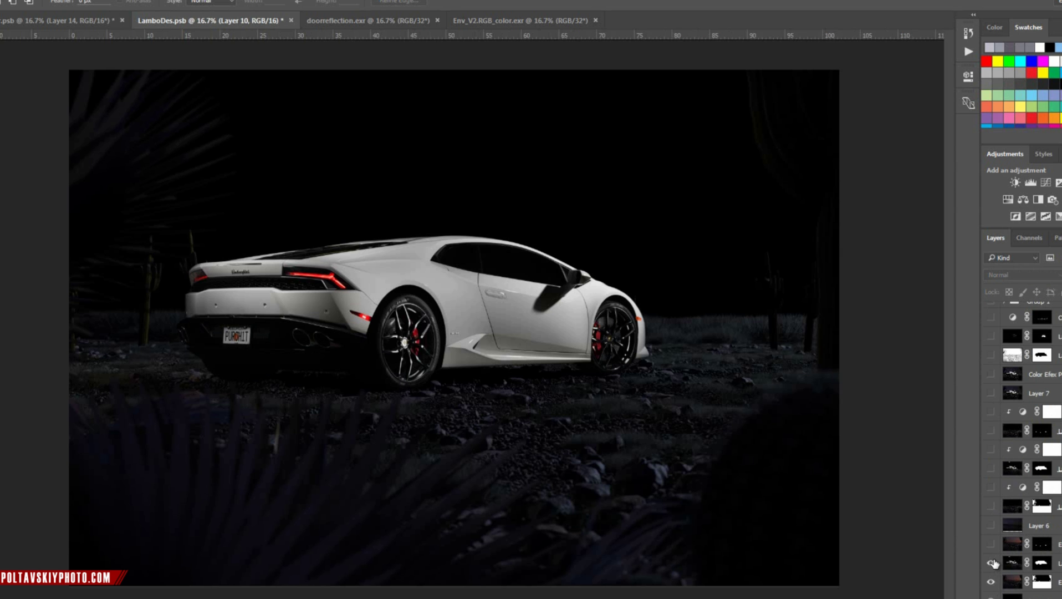
{"action": "left_click", "coordinate": [991, 526]}
{"action": "left_click", "coordinate": [992, 525]}
- Show the masked desert layer above Layer 6 and the masked car layer over it, each with its clipped adjustment
{"action": "left_click", "coordinate": [991, 507]}
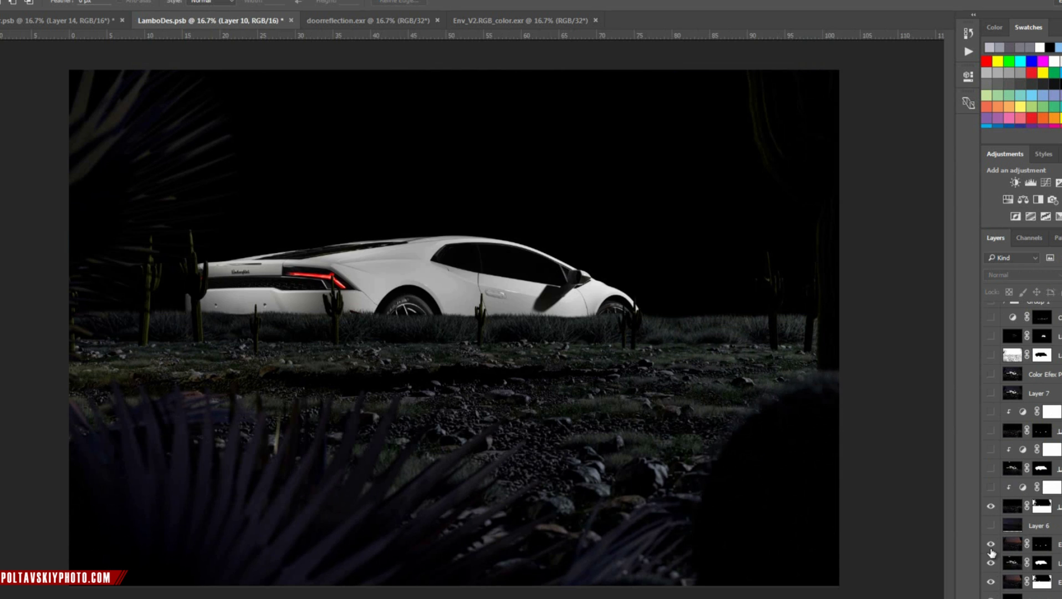
{"action": "left_click", "coordinate": [991, 487]}
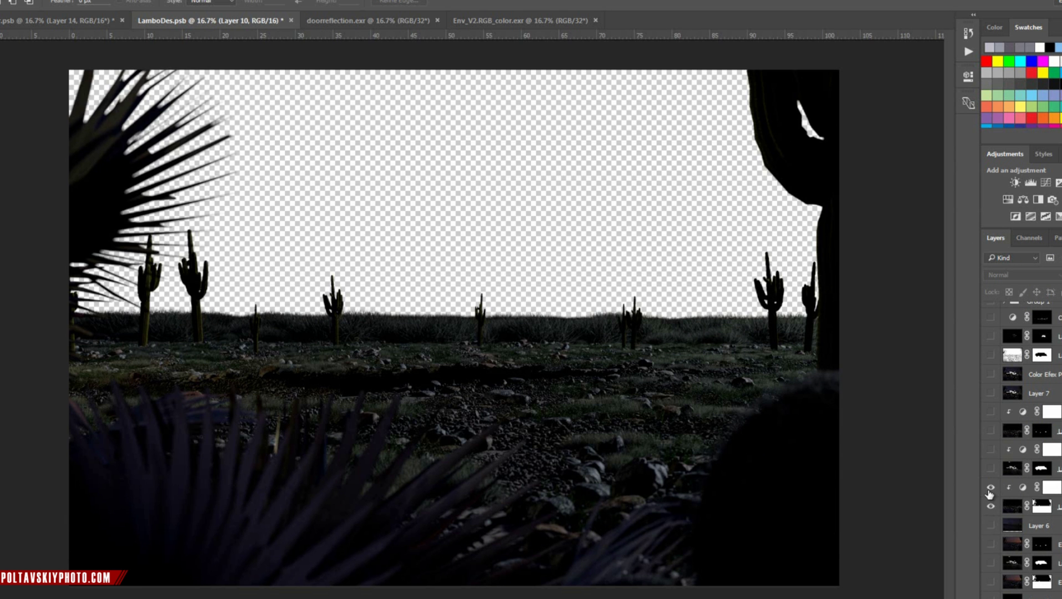
{"action": "left_click", "coordinate": [991, 469]}
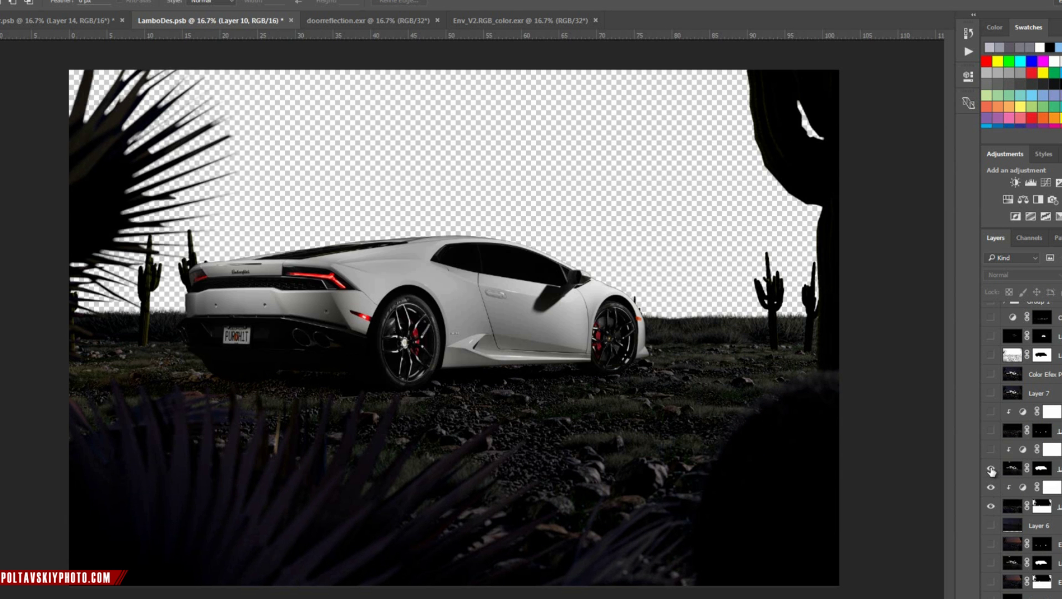
{"action": "left_click", "coordinate": [992, 449]}
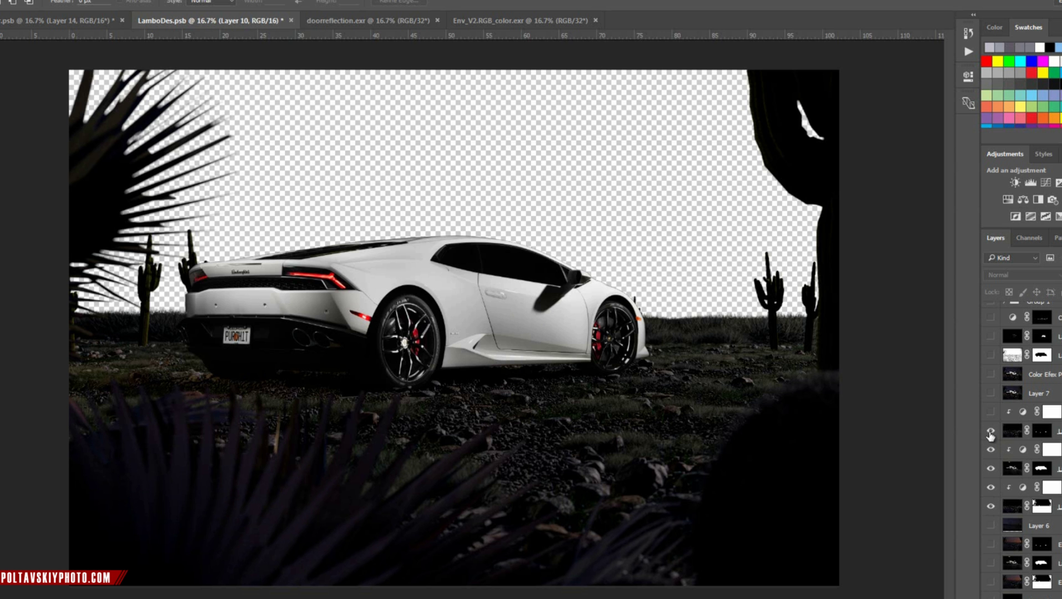
- Show the masked layer that places rocks in front of the rear tire, together with its clipped adjustment
{"action": "scroll", "coordinate": [401, 388], "scroll_direction": "up", "scroll_amount": 6, "text": "alt"}
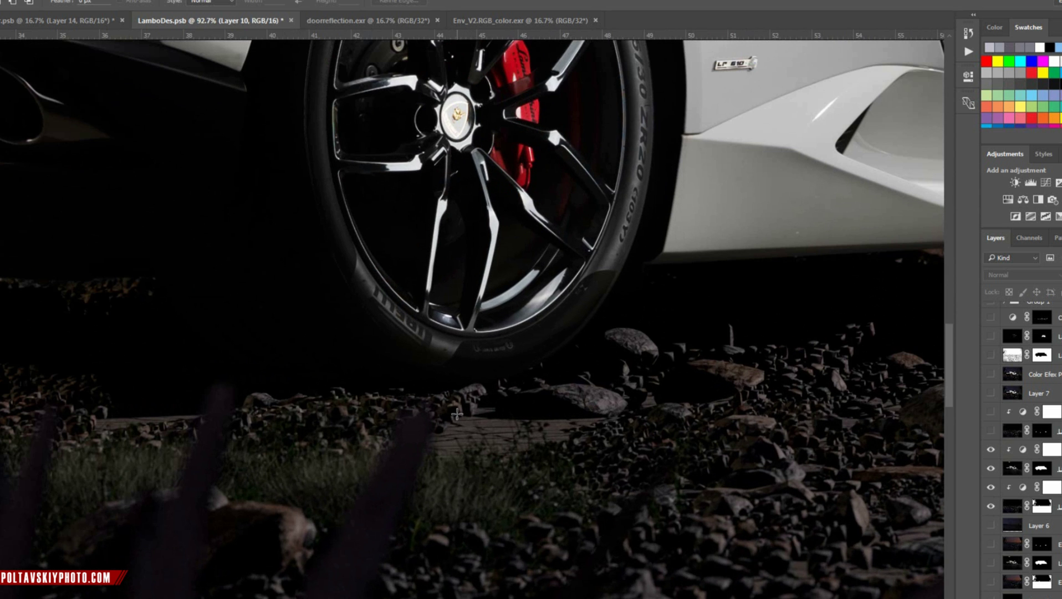
{"action": "left_click", "coordinate": [991, 430]}
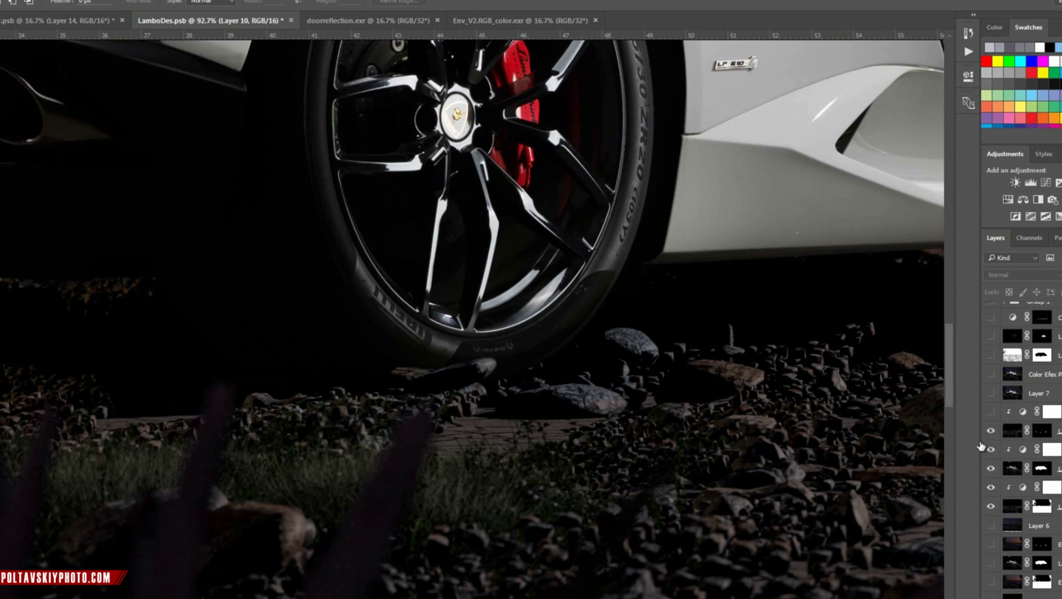
{"action": "left_click", "coordinate": [991, 412]}
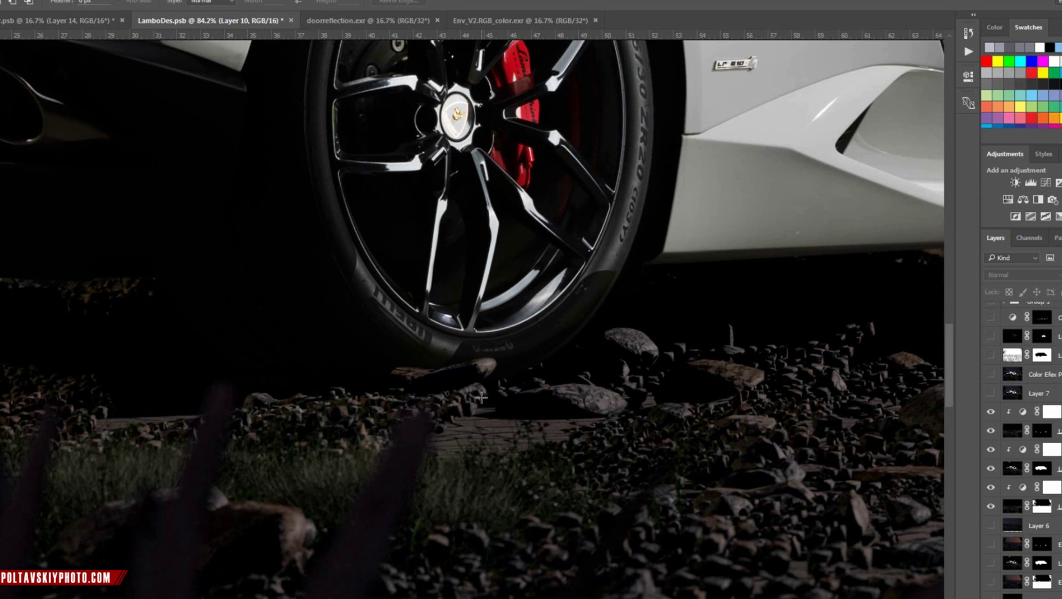
{"action": "scroll", "coordinate": [491, 395], "scroll_direction": "down", "scroll_amount": 5, "text": "alt"}
{"action": "scroll", "coordinate": [478, 395], "scroll_direction": "down", "scroll_amount": 2, "text": "alt"}
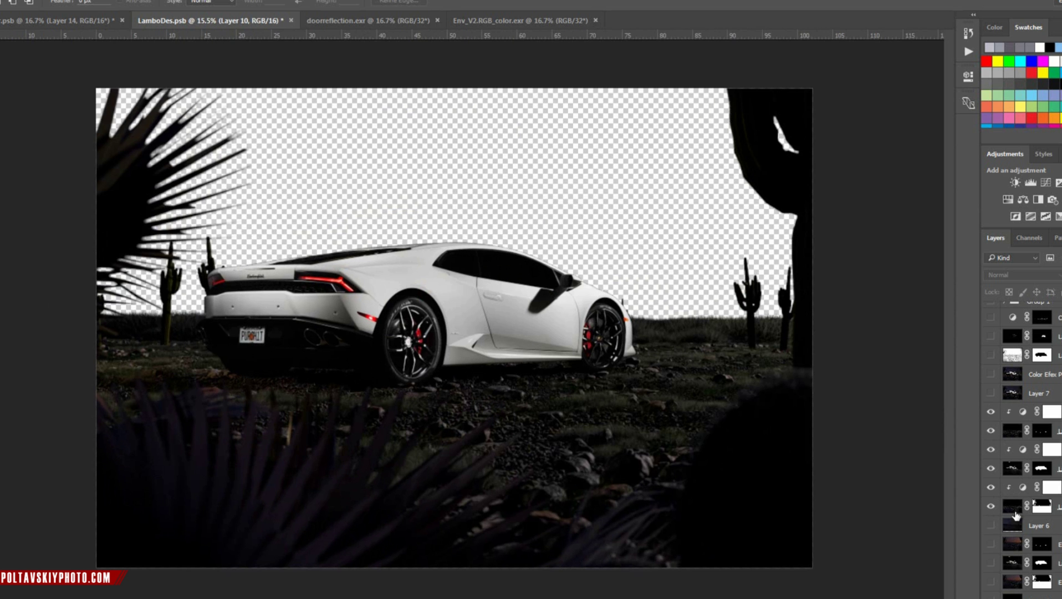
- Turn on the starry-sky Layer 6, the merged Layer 7 and the Color Efex Pro layer
{"action": "left_click", "coordinate": [990, 525]}
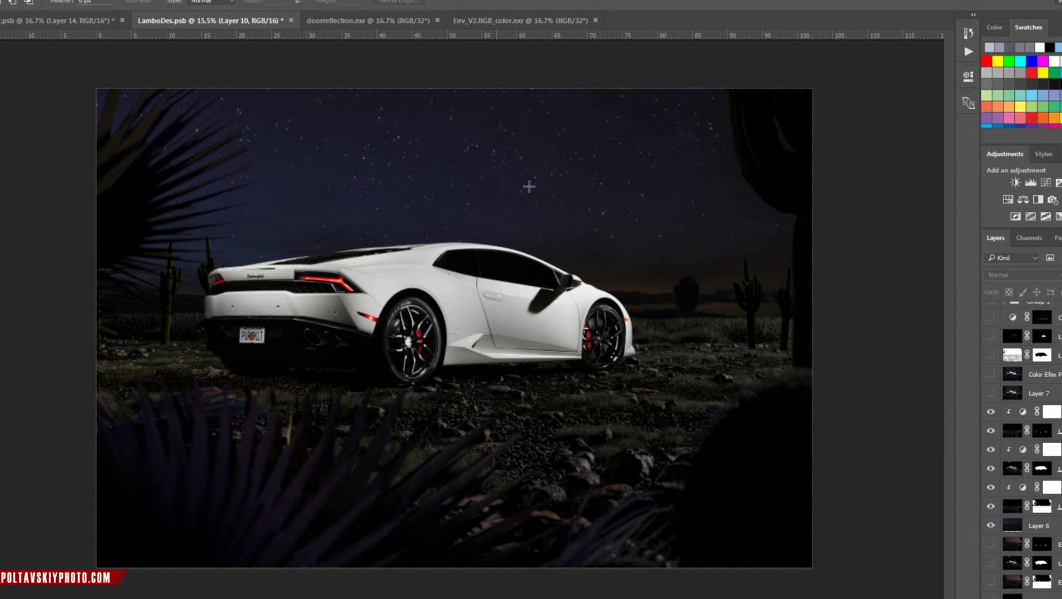
{"action": "left_click", "coordinate": [991, 393]}
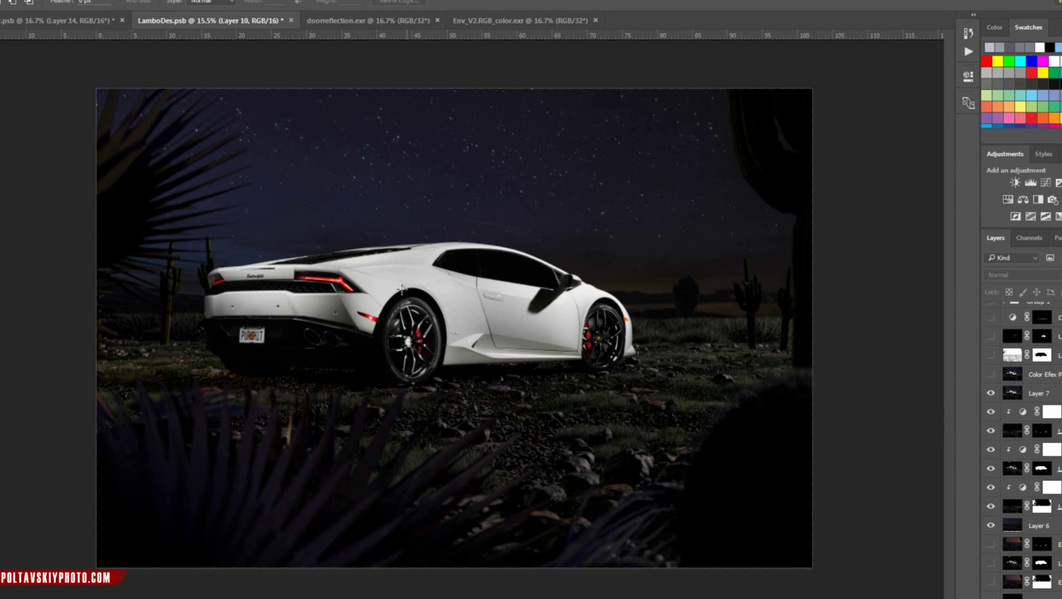
{"action": "left_click", "coordinate": [991, 374]}
- Show the masked white-toned layer above Color Efex Pro and check it with its car mask off and on
{"action": "scroll", "coordinate": [995, 450], "scroll_direction": "up", "scroll_amount": 3}
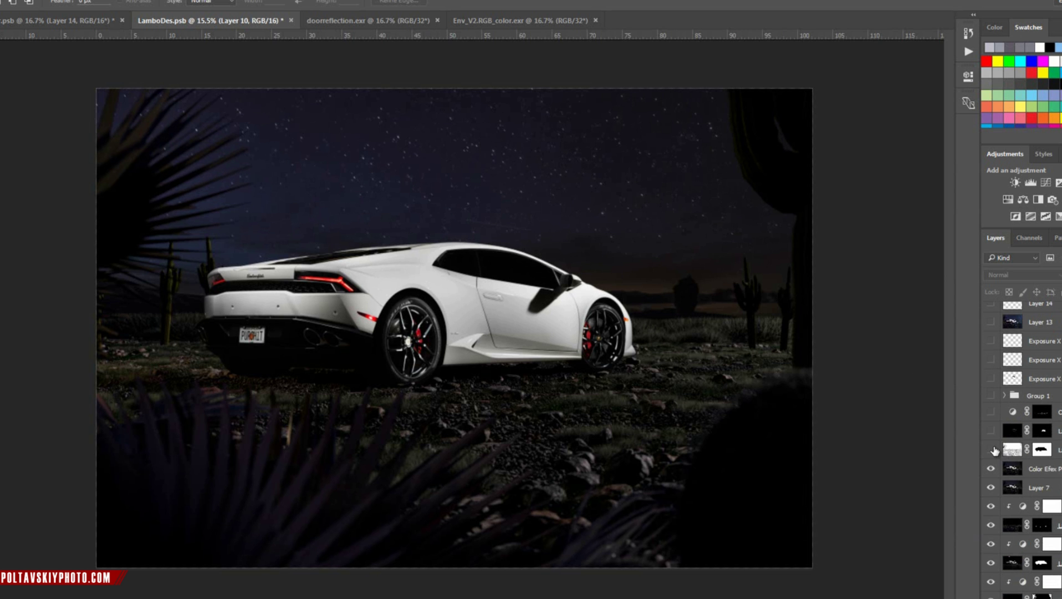
{"action": "left_click", "coordinate": [990, 449]}
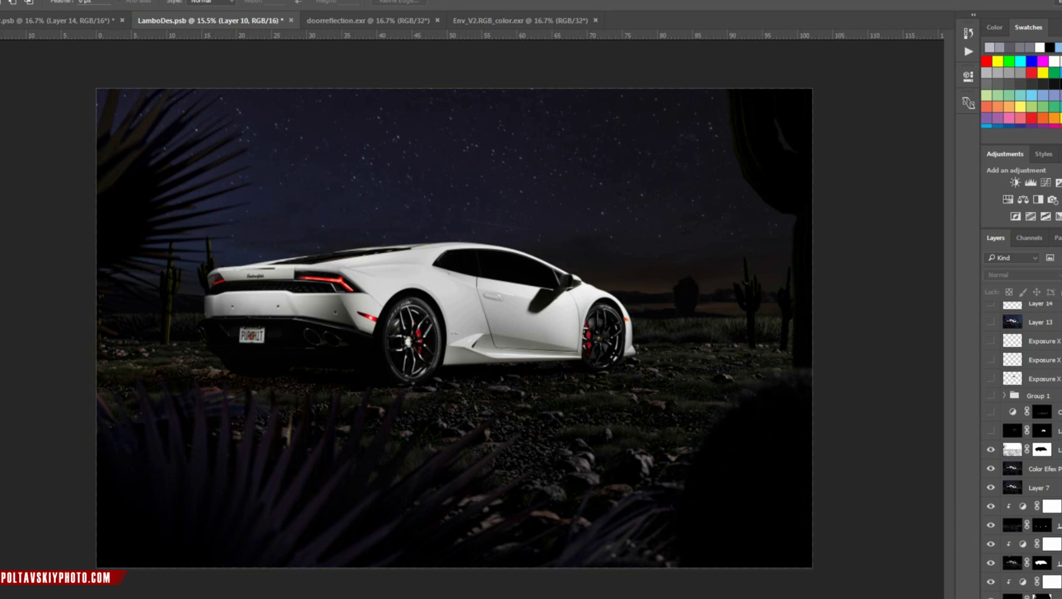
{"action": "left_click", "coordinate": [1038, 452], "text": "shift"}
{"action": "left_click", "coordinate": [1037, 452], "text": "shift"}
- Compare the ground around the car up close with the masked layer above Color Efex Pro off and on
{"action": "scroll", "coordinate": [541, 446], "scroll_direction": "up", "scroll_amount": 6, "text": "alt"}
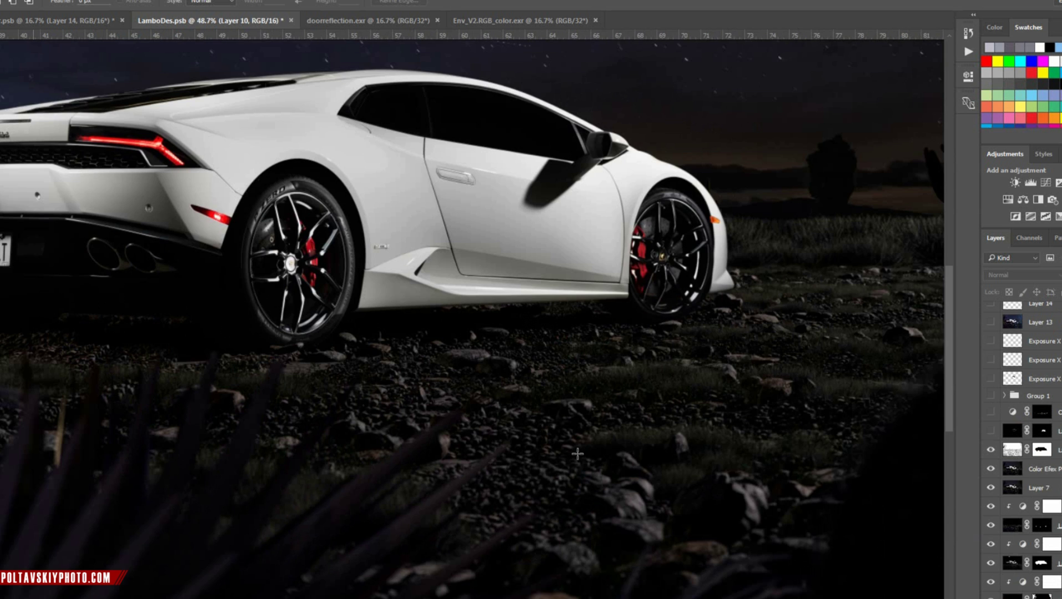
{"action": "left_click", "coordinate": [991, 450]}
{"action": "left_click", "coordinate": [992, 451]}
{"action": "left_click", "coordinate": [992, 450]}
{"action": "left_click", "coordinate": [991, 451]}
{"action": "scroll", "coordinate": [538, 409], "scroll_direction": "down", "scroll_amount": 6, "text": "alt"}
{"action": "scroll", "coordinate": [538, 409], "scroll_direction": "up", "scroll_amount": 1, "text": "alt"}
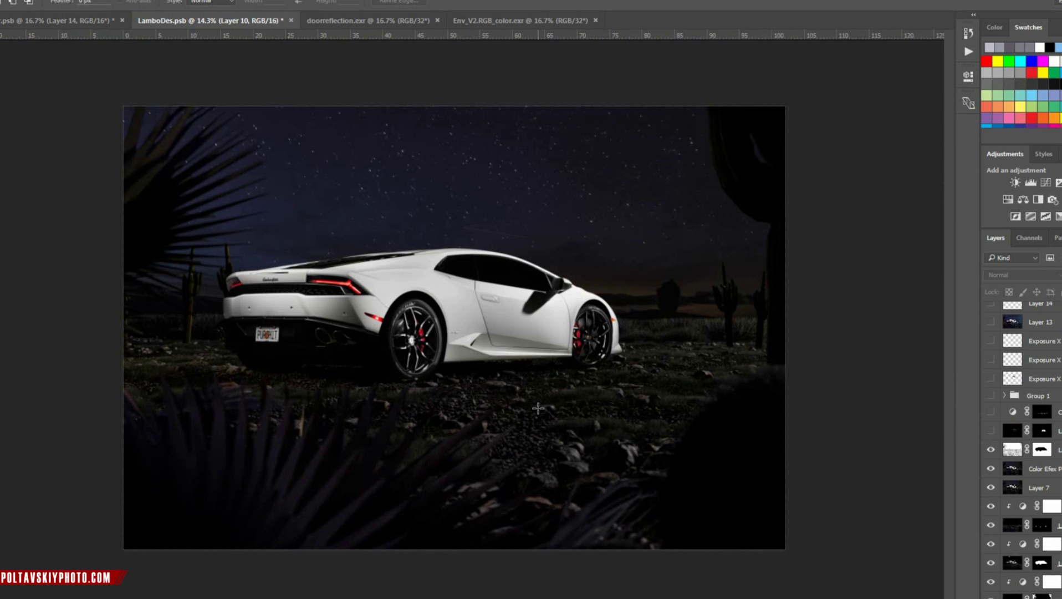
- Show the masked door reflection layer, inspect its source render up close in doorreflection.exr, and return to LamboDes.psb
{"action": "left_click", "coordinate": [991, 434]}
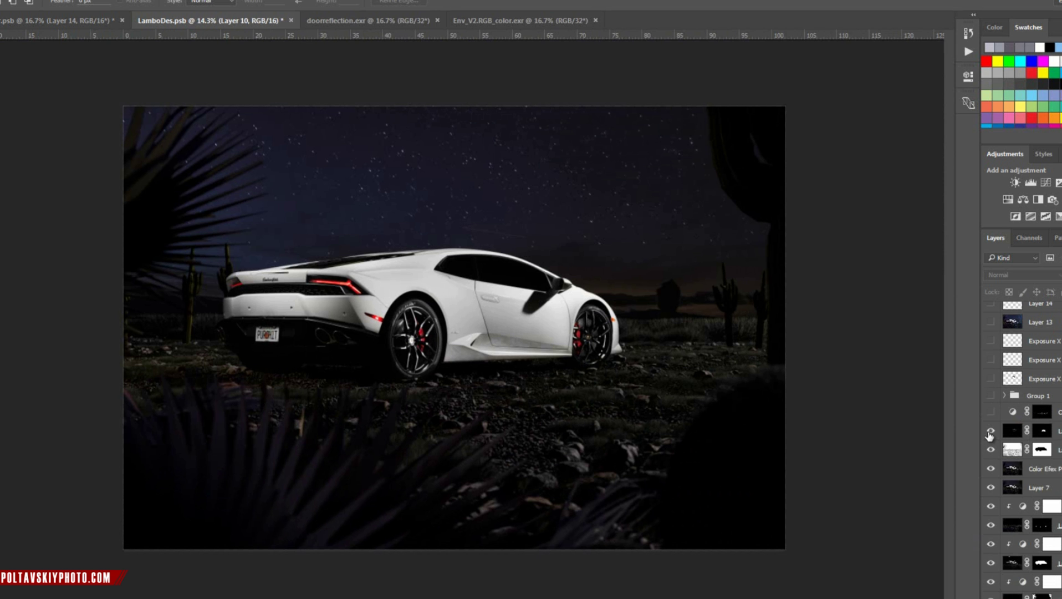
{"action": "scroll", "coordinate": [507, 333], "scroll_direction": "up", "scroll_amount": 5, "text": "alt"}
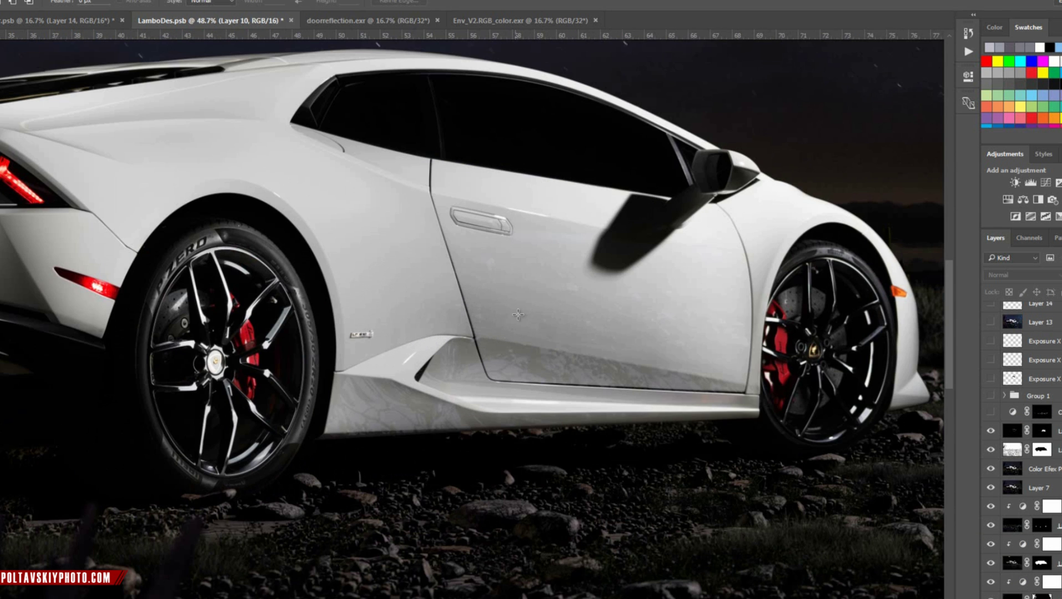
{"action": "left_click", "coordinate": [389, 18]}
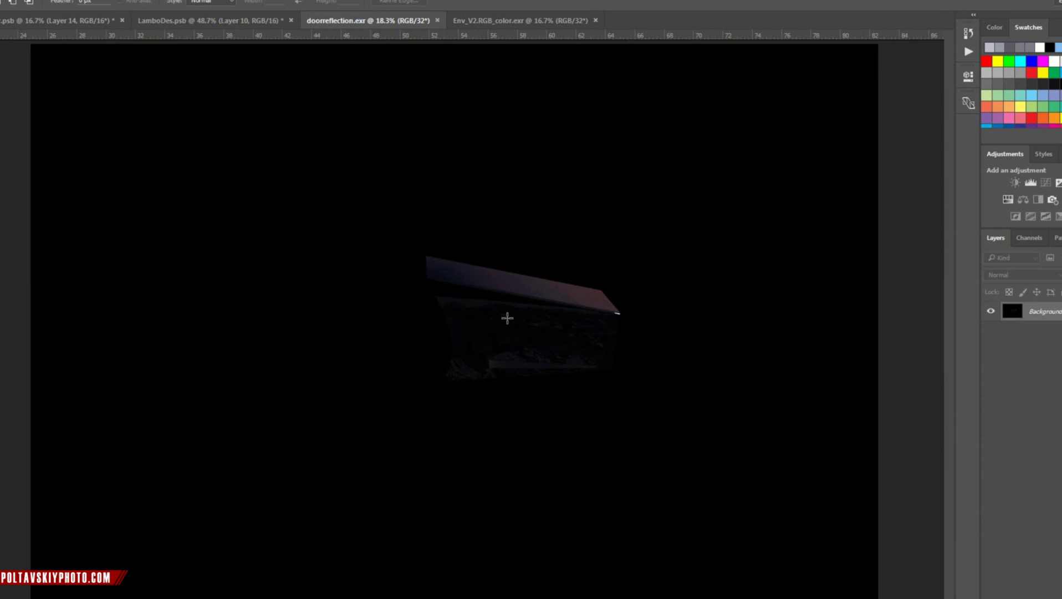
{"action": "scroll", "coordinate": [505, 315], "scroll_direction": "up", "scroll_amount": 5, "text": "alt"}
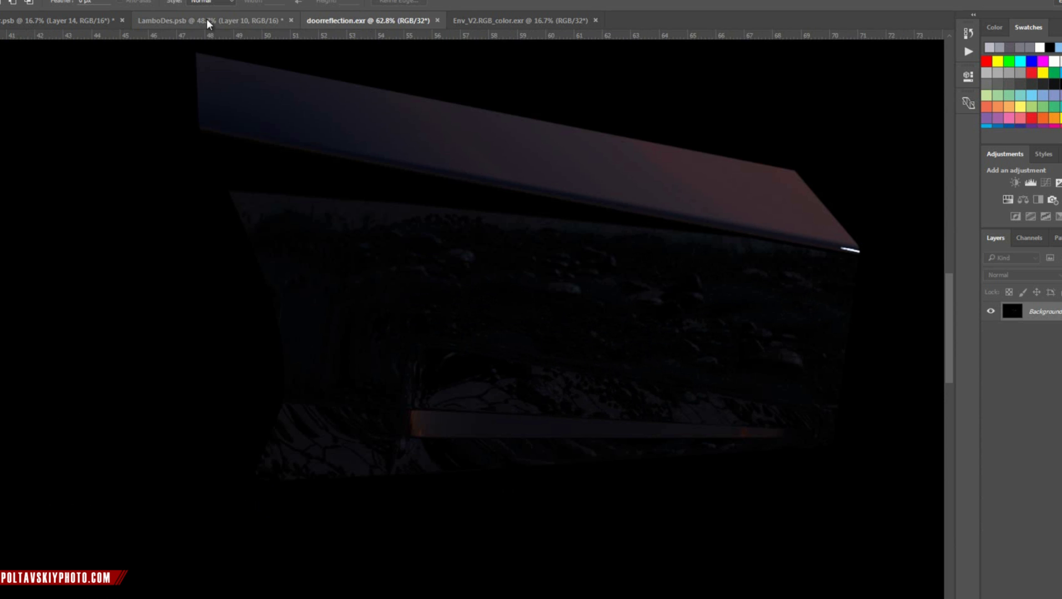
{"action": "left_click", "coordinate": [178, 22]}
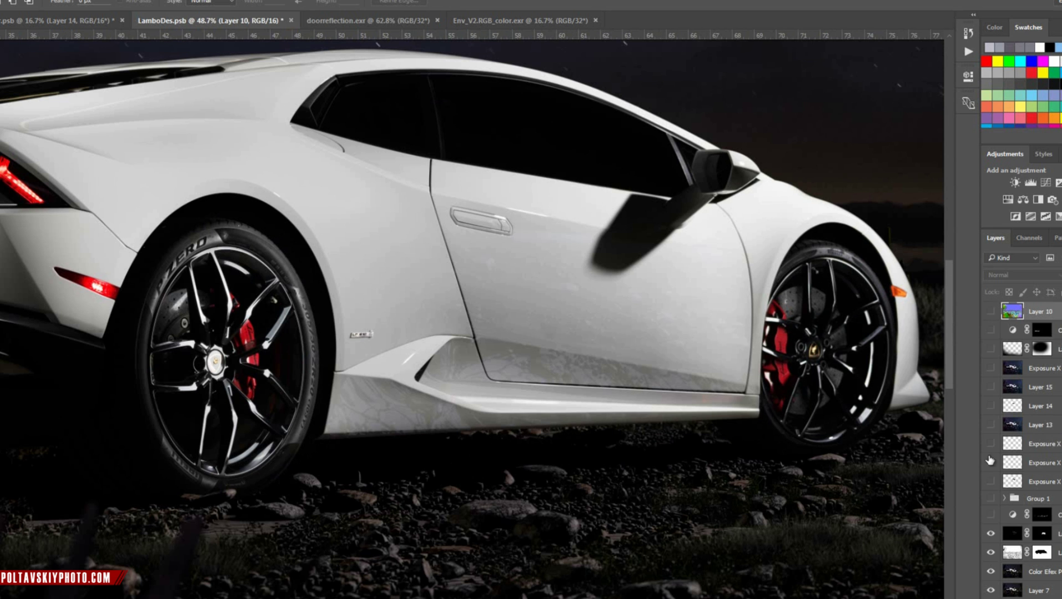
- Compare the car's side and nearby rocks with the masked adjustment, white-toned layer and door reflection layer switched on and off
{"action": "left_click", "coordinate": [991, 515]}
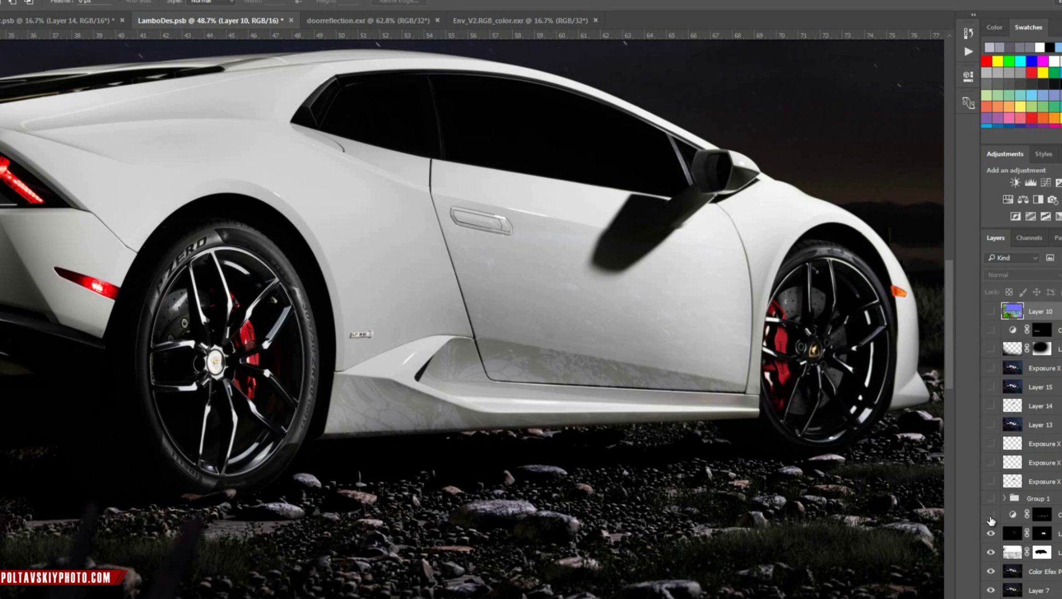
{"action": "left_click", "coordinate": [990, 515]}
{"action": "left_click", "coordinate": [991, 552]}
{"action": "left_click", "coordinate": [991, 552]}
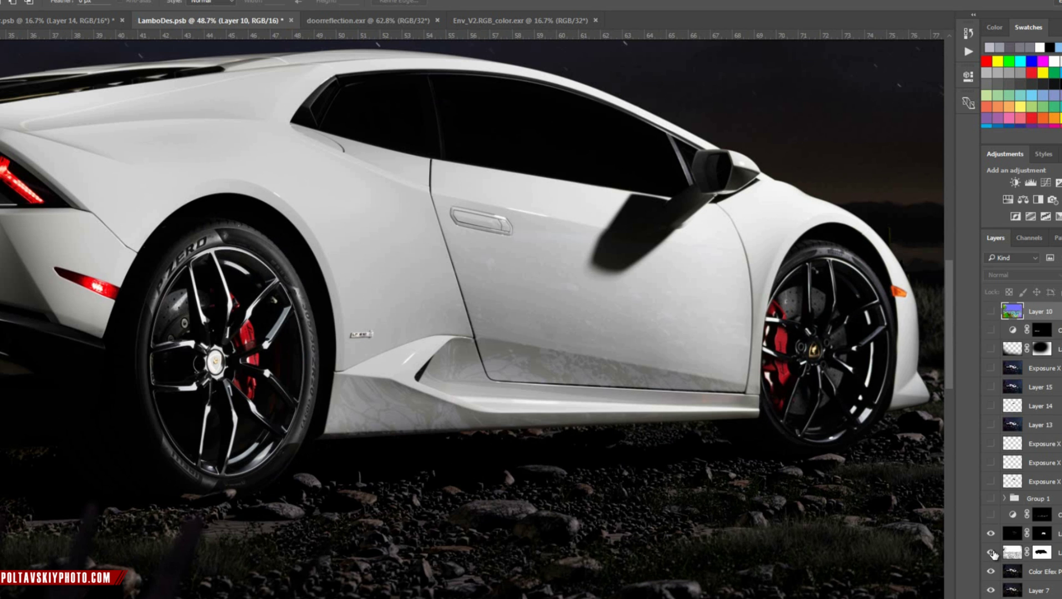
{"action": "left_click", "coordinate": [990, 533]}
{"action": "left_click", "coordinate": [991, 532]}
{"action": "scroll", "coordinate": [525, 387], "scroll_direction": "down", "scroll_amount": 5, "text": "alt"}
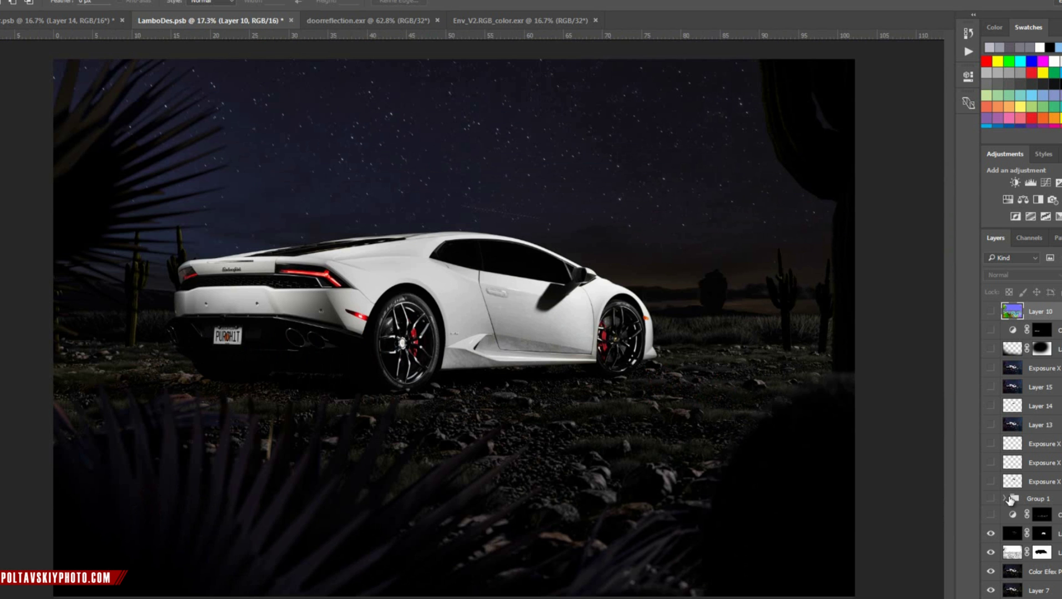
- Turn on the masked adjustment above the door reflection layer and briefly preview the colored normals pass on Layer 10
{"action": "left_click", "coordinate": [990, 514]}
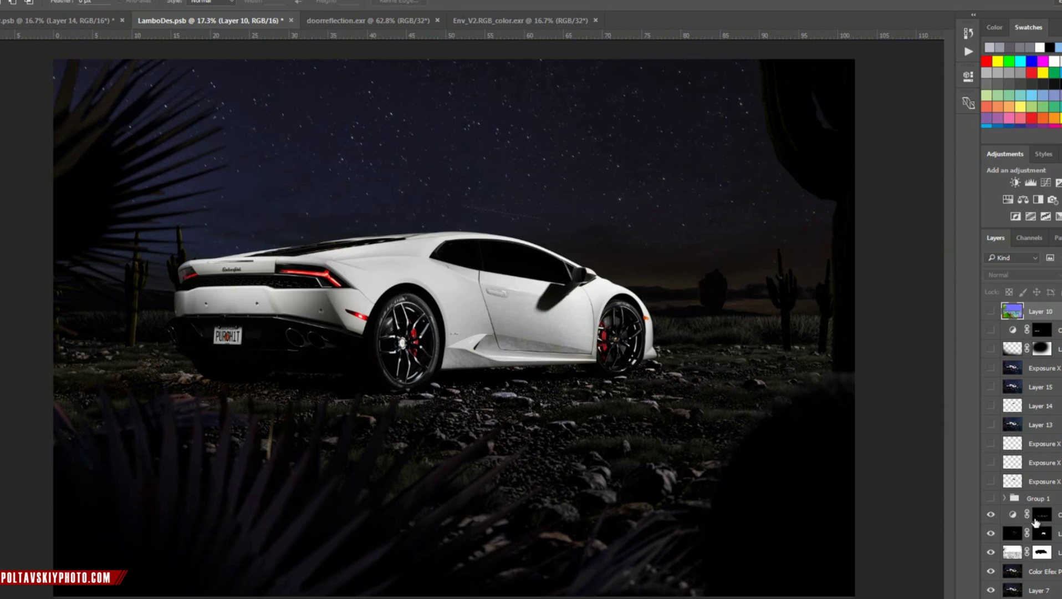
{"action": "left_click", "coordinate": [991, 311]}
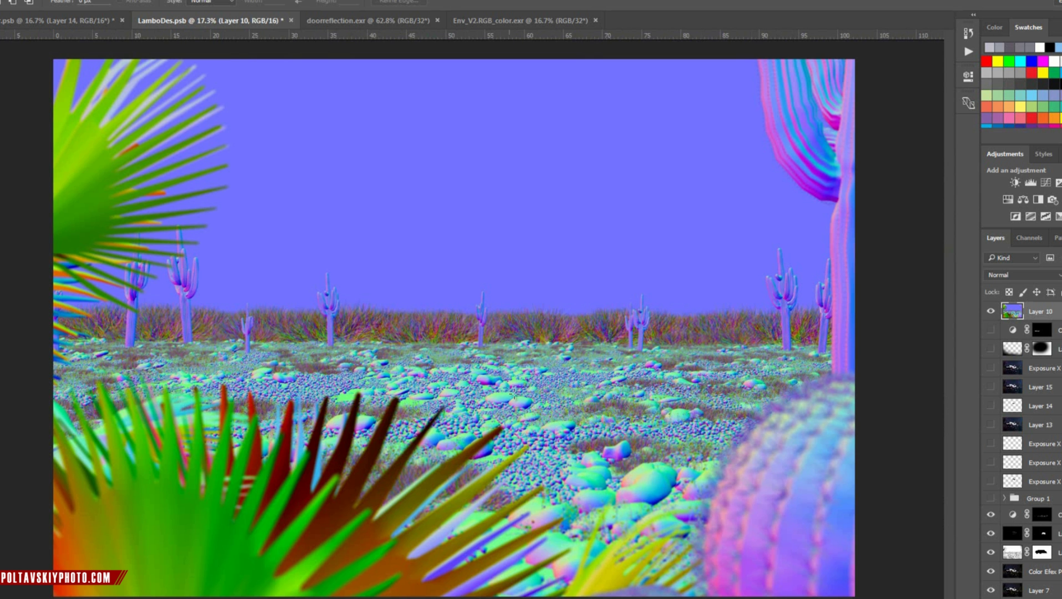
{"action": "left_click", "coordinate": [991, 311]}
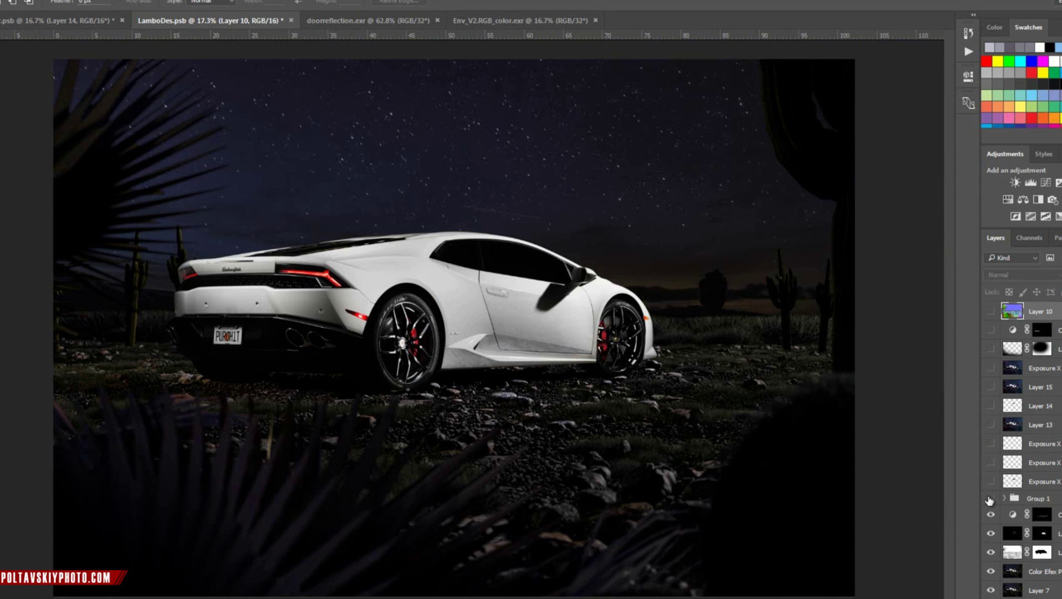
- Turn on Group 1, the Exposure X layers, Layers 13 to 15, and the masked layer and adjustment directly below Layer 10
{"action": "left_click", "coordinate": [990, 499]}
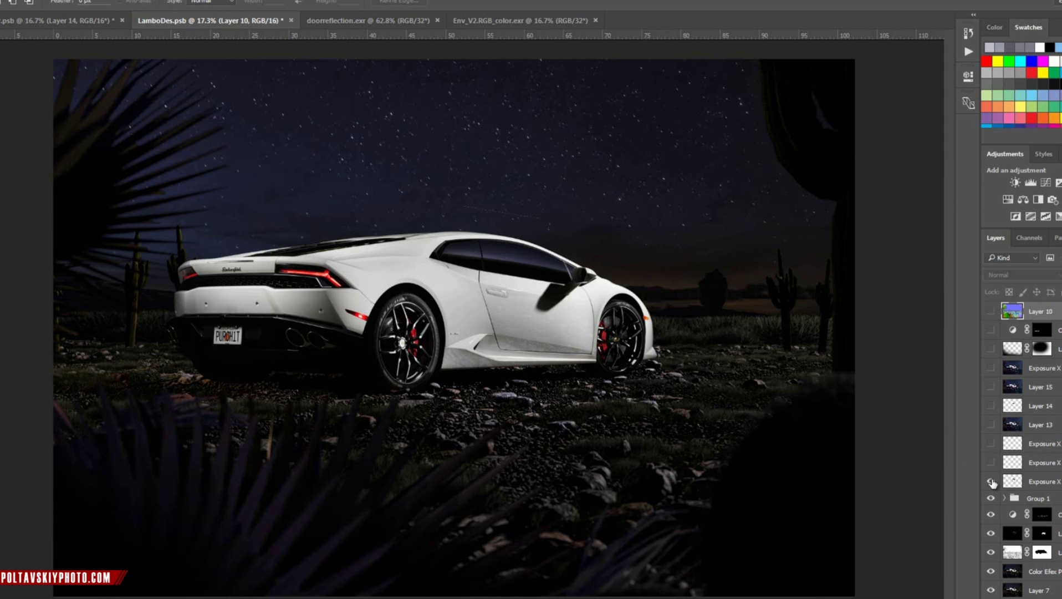
{"action": "left_click", "coordinate": [990, 424]}
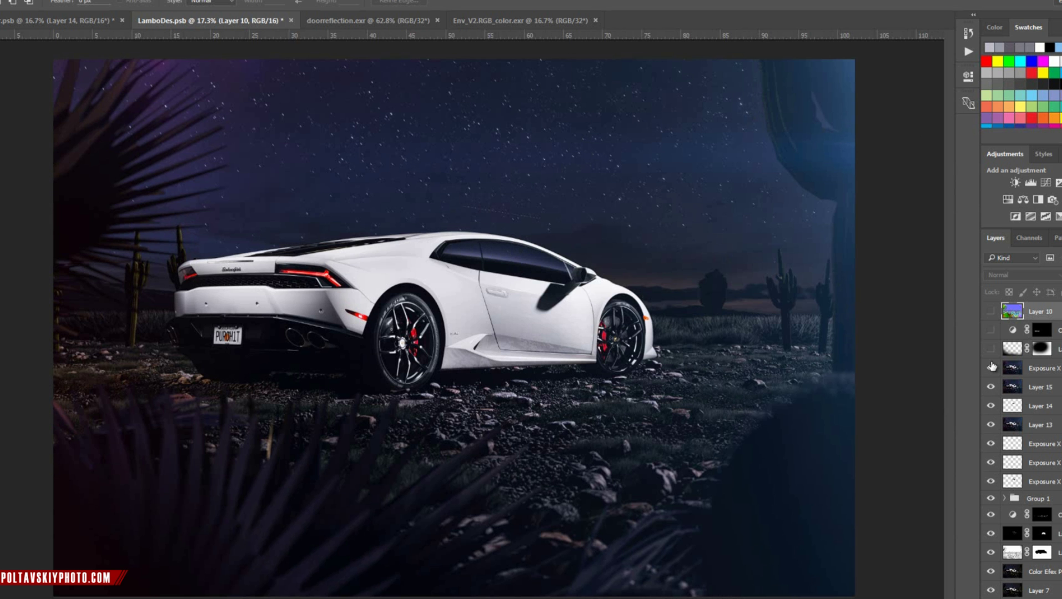
{"action": "left_click", "coordinate": [992, 368]}
{"action": "left_click", "coordinate": [992, 348]}
{"action": "left_click", "coordinate": [991, 330]}
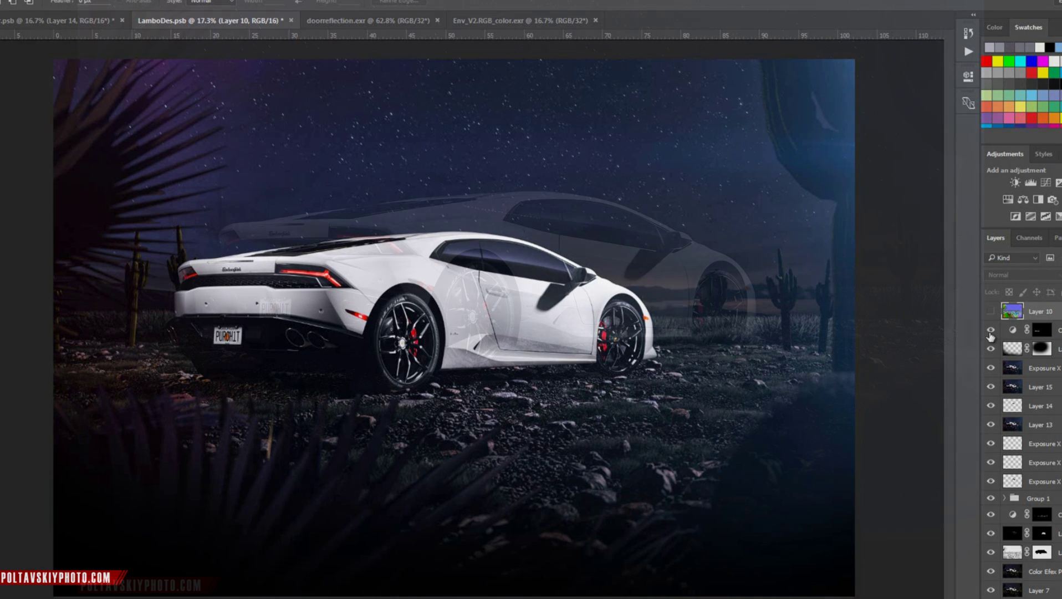